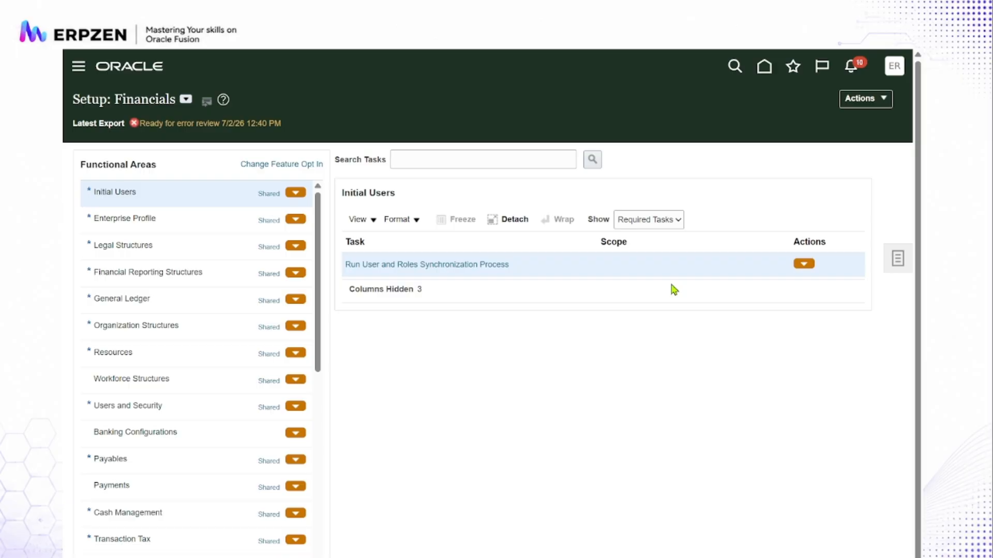
- Open the Payables feature list in the Financials offering's feature opt-in
{"action": "left_click", "coordinate": [882, 100]}
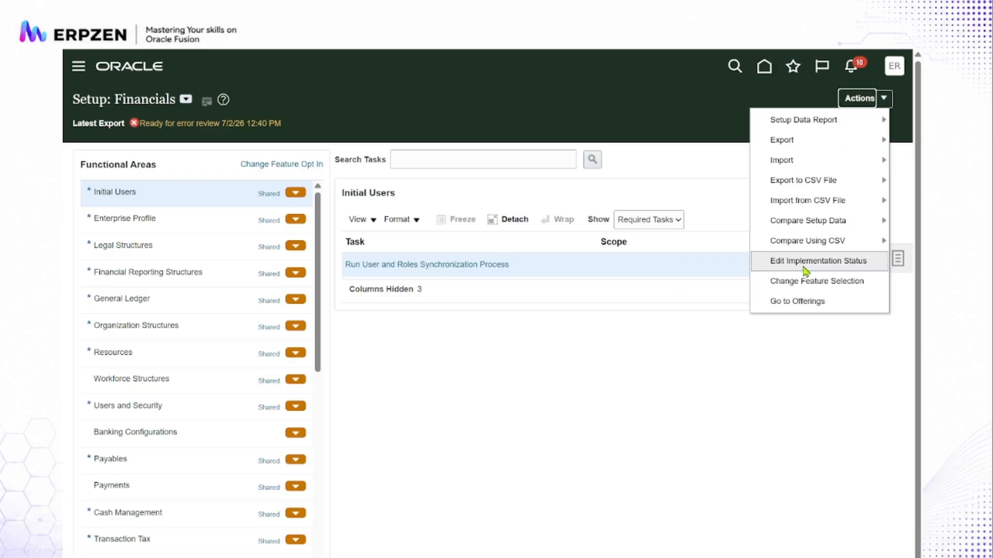
{"action": "left_click", "coordinate": [797, 302]}
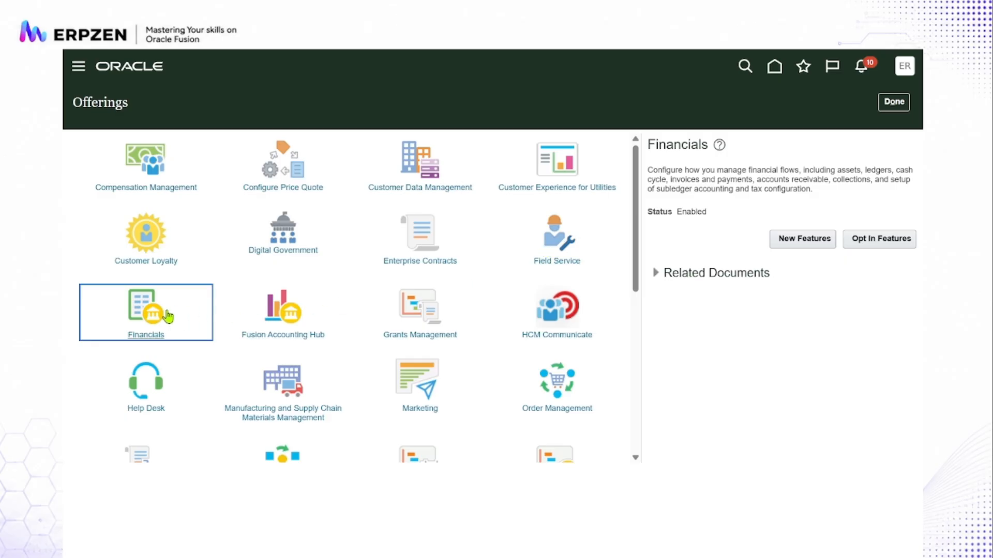
{"action": "left_click", "coordinate": [884, 241]}
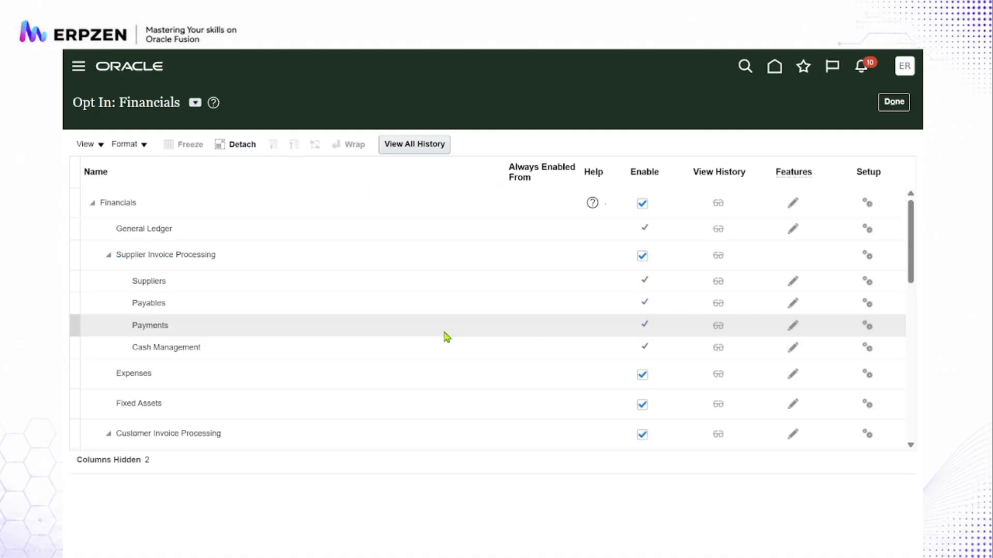
{"action": "left_click", "coordinate": [793, 304]}
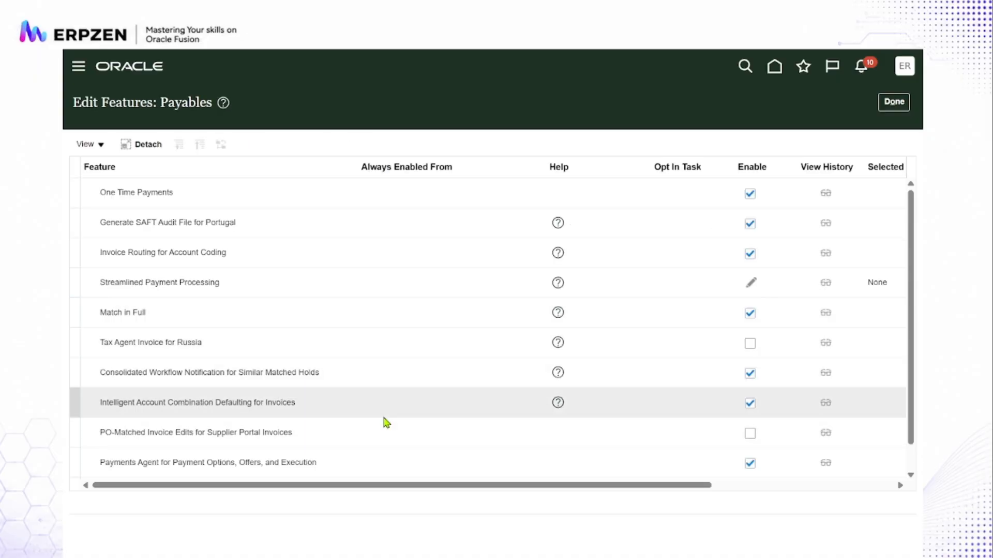
- Examine the Payments Agent for Payment Options, Offers, and Execution feature, then close the feature list and opt-in page
{"action": "scroll", "coordinate": [383, 421], "scroll_direction": "down", "scroll_amount": 1}
{"action": "left_click", "coordinate": [352, 440]}
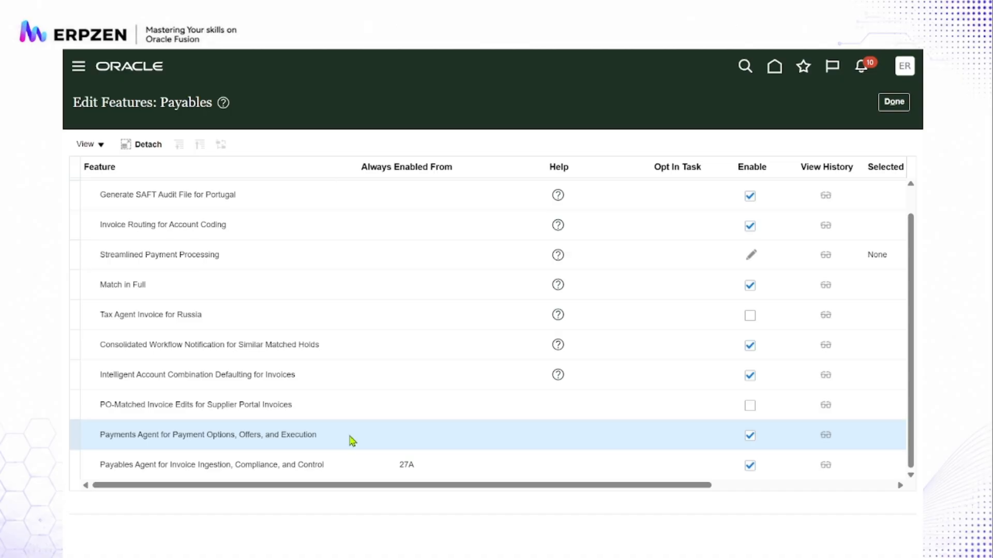
{"action": "left_click", "coordinate": [892, 105]}
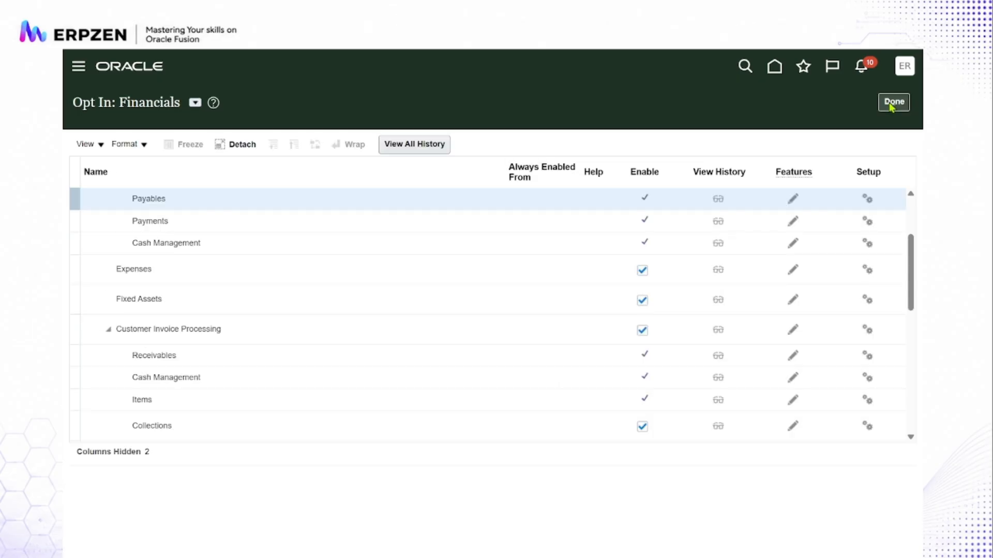
{"action": "left_click", "coordinate": [892, 103]}
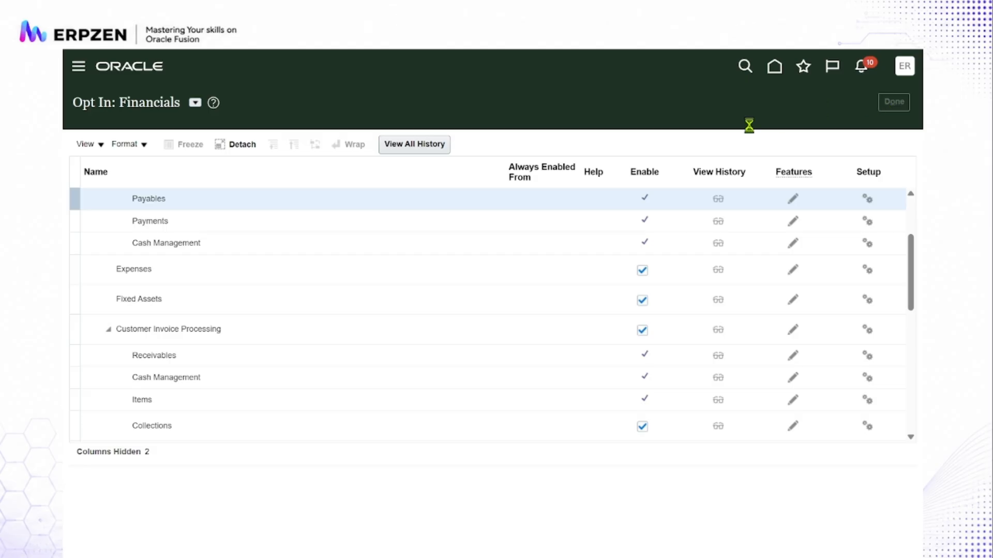
{"action": "left_click", "coordinate": [901, 102]}
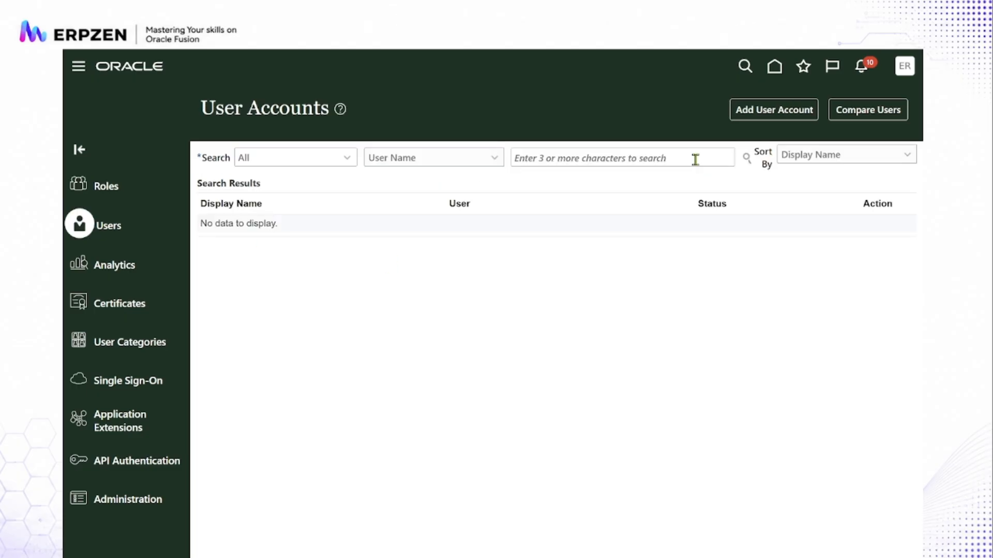
- Search the user accounts for ERPZEN and open the Erpzen account for editing
{"action": "left_click", "coordinate": [667, 151]}
{"action": "type", "text": "ER"}
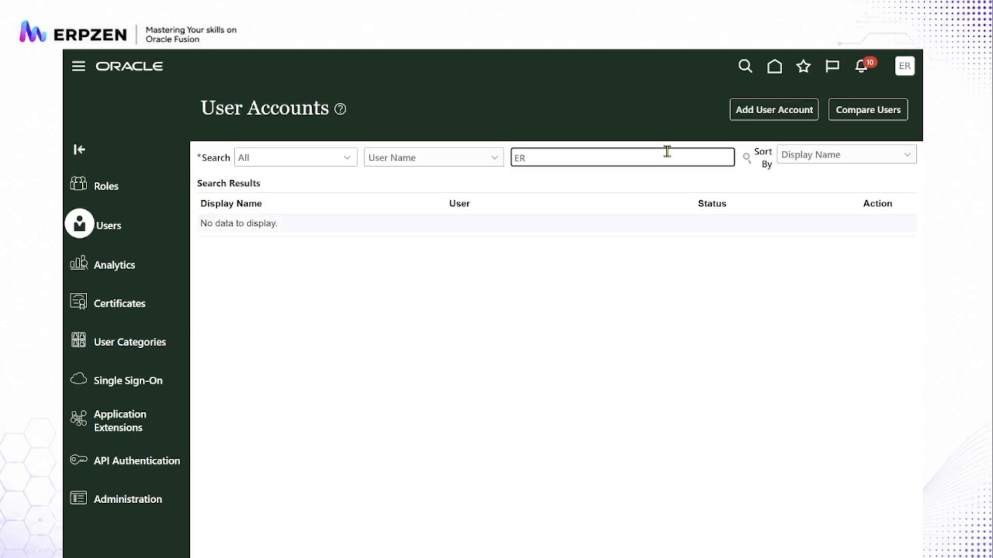
{"action": "type", "text": "PZEN"}
{"action": "key", "text": "Return"}
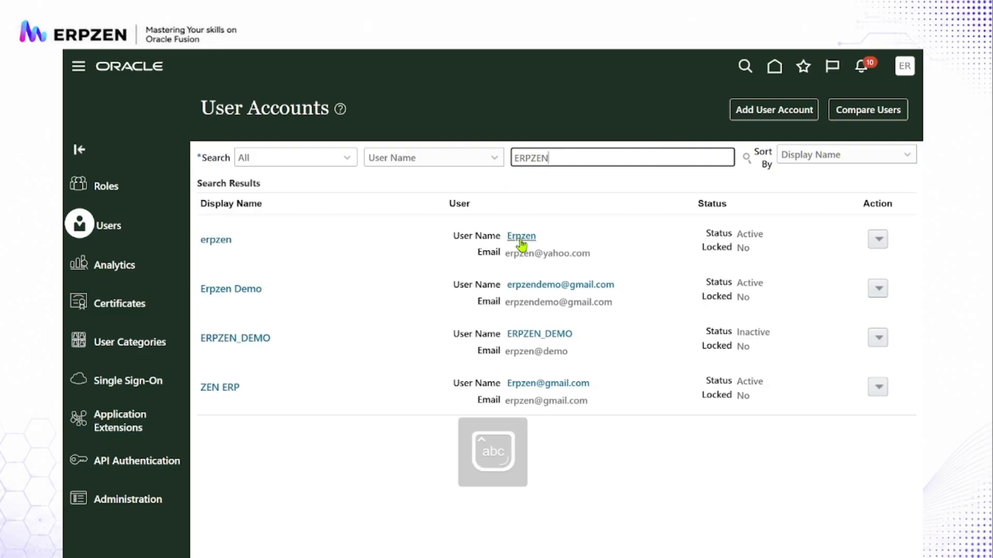
{"action": "left_click", "coordinate": [520, 237]}
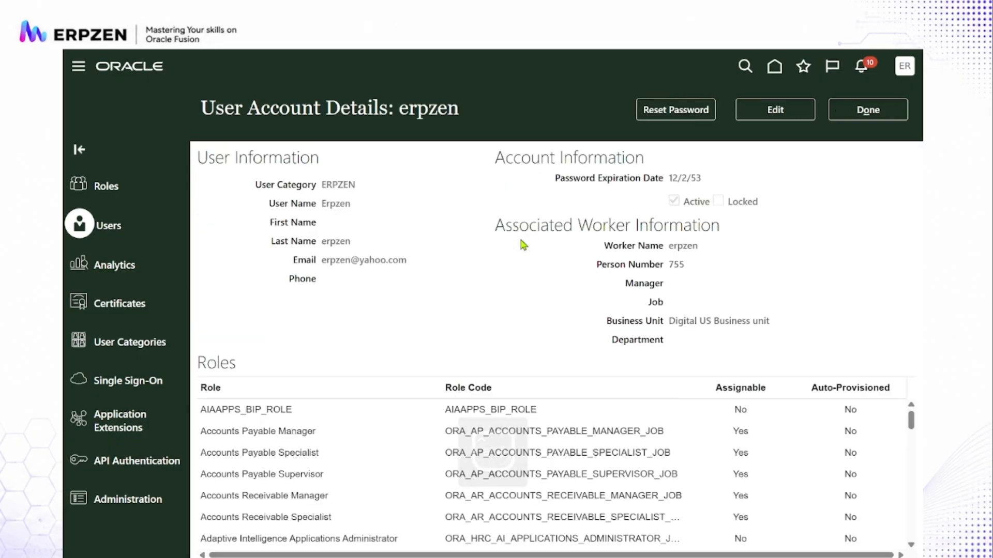
{"action": "left_click", "coordinate": [764, 116]}
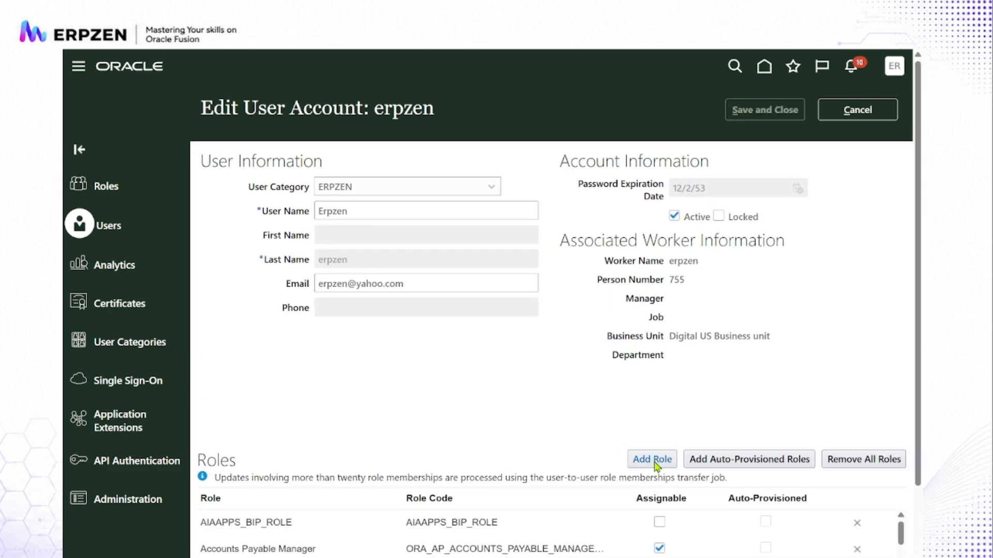
- Look up the Payment Specialist role for adding a role membership to the user account
{"action": "left_click", "coordinate": [652, 459]}
{"action": "left_click", "coordinate": [517, 182]}
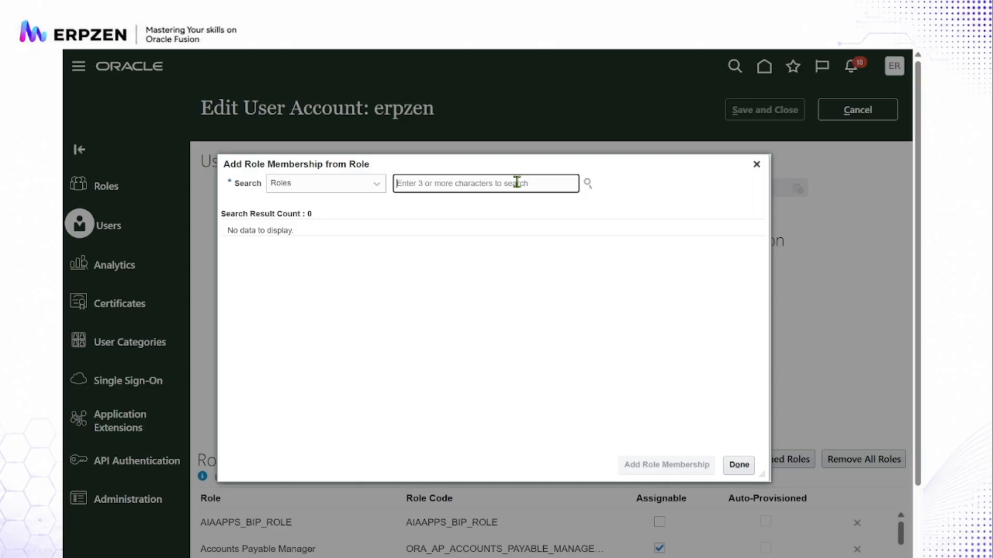
{"action": "type", "text": "paum"}
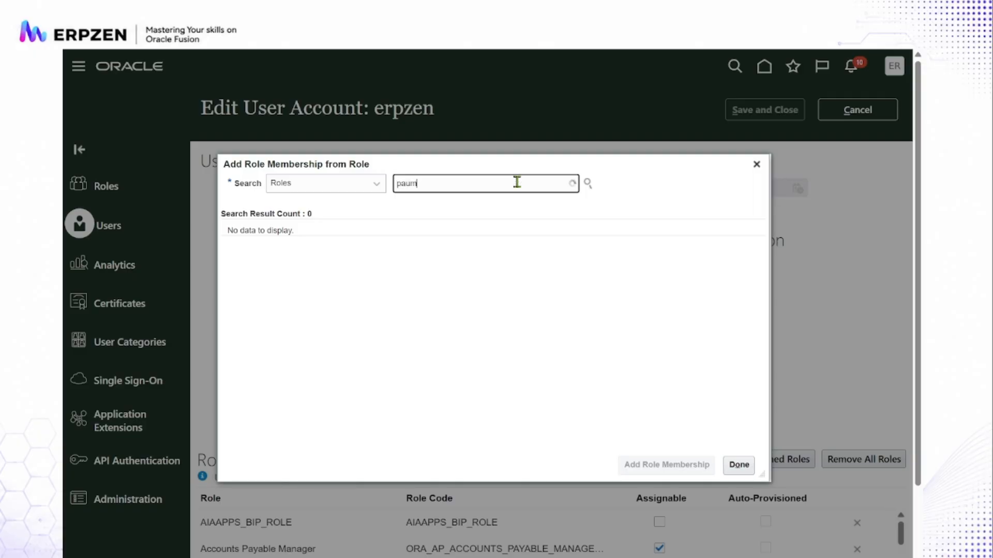
{"action": "type", "text": "ent sped"}
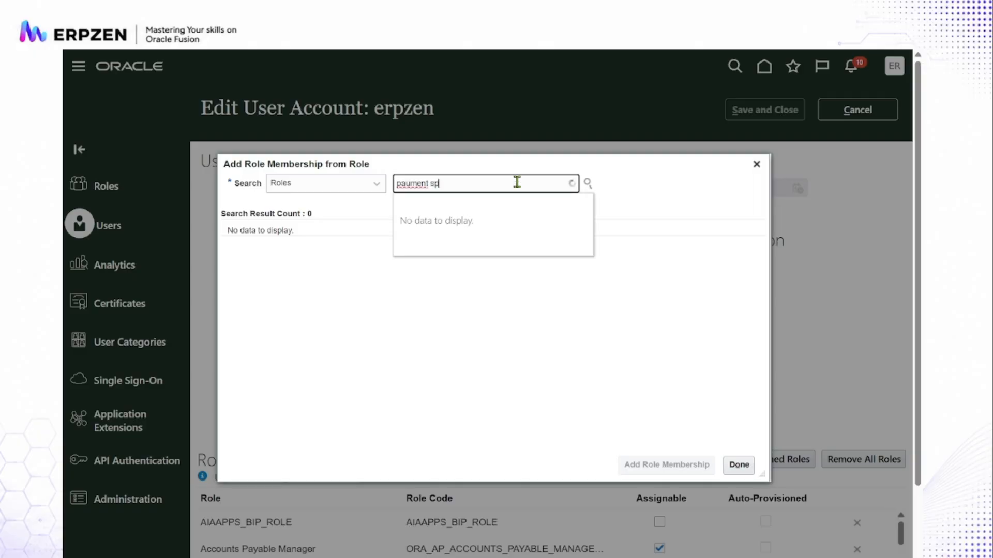
{"action": "key", "text": "BackSpace"}
{"action": "type", "text": "cialist"}
{"action": "key", "text": "BackSpace"}
{"action": "type", "text": "y"}
{"action": "left_click", "coordinate": [497, 215]}
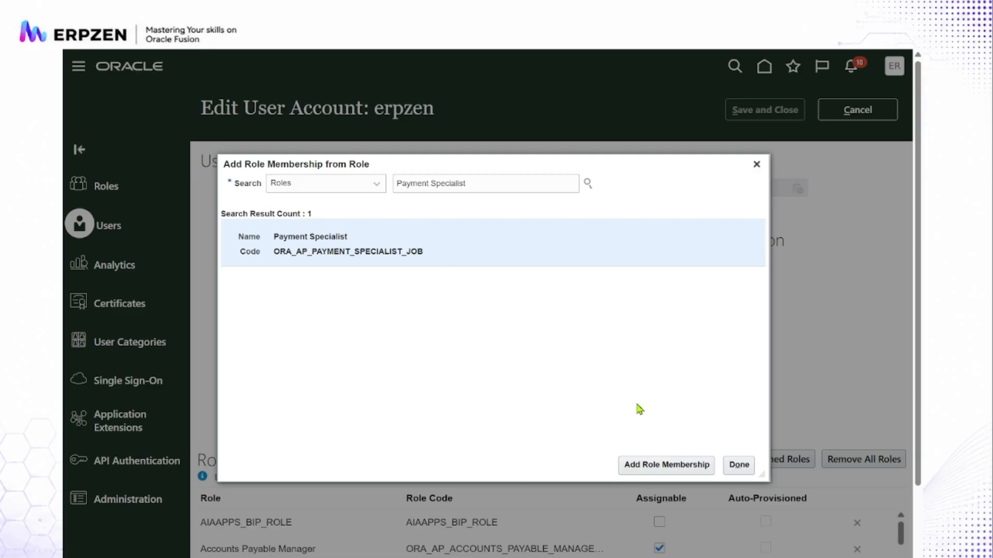
- Add the Payment Specialist role membership to the account, save it and close the account details
{"action": "left_click", "coordinate": [652, 468]}
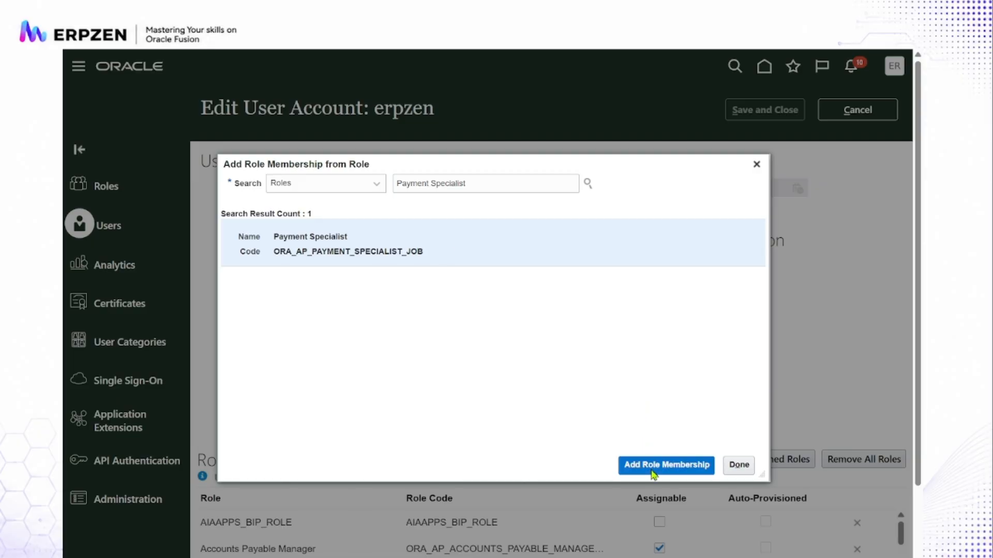
{"action": "left_click", "coordinate": [740, 465]}
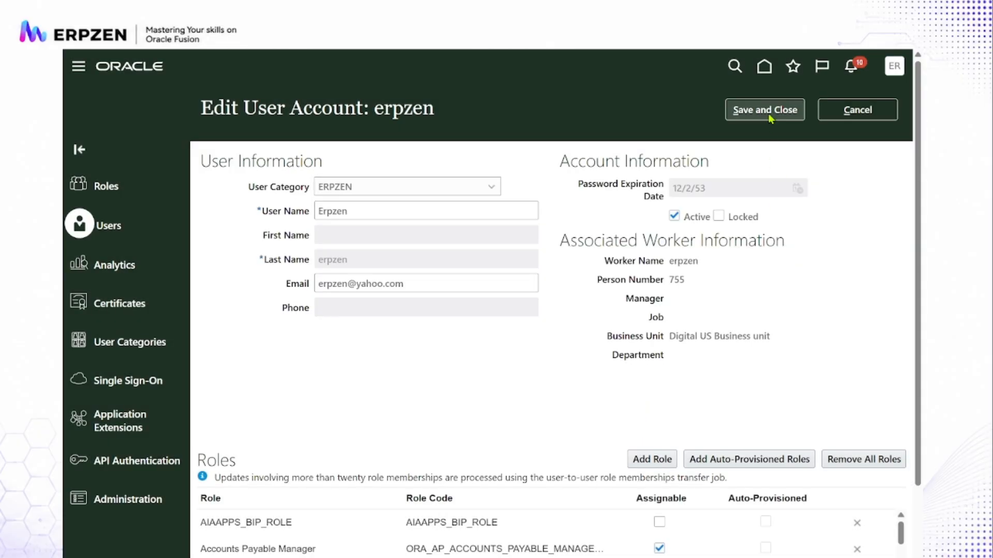
{"action": "left_click", "coordinate": [769, 115]}
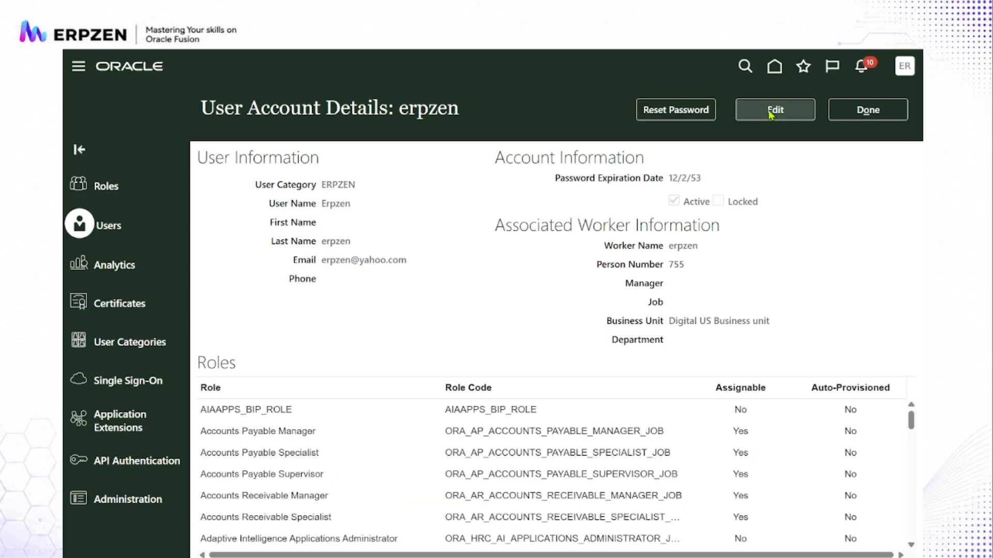
{"action": "left_click", "coordinate": [861, 112]}
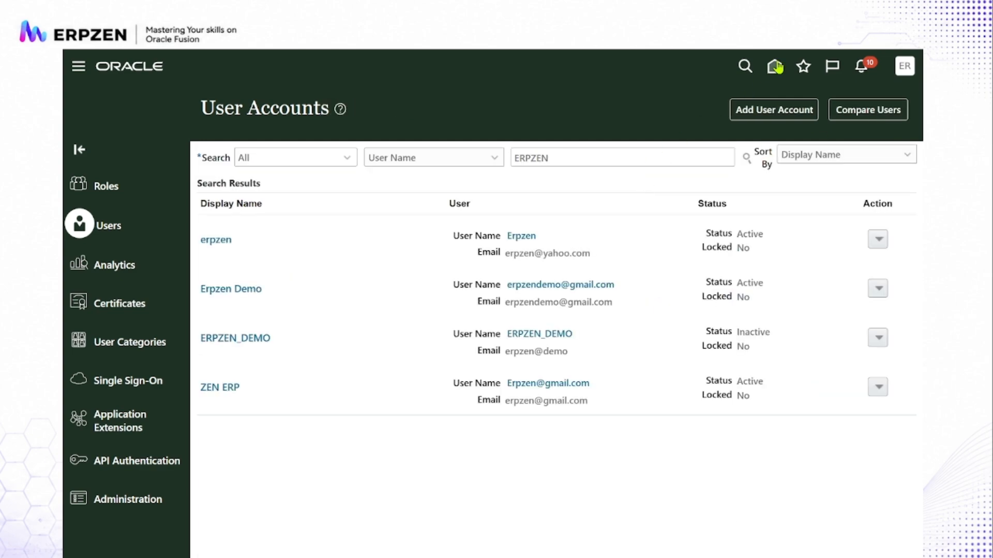
- Go from the home page to the Financials setup and search the tasks for "business unit data access for user"
{"action": "left_click", "coordinate": [778, 67]}
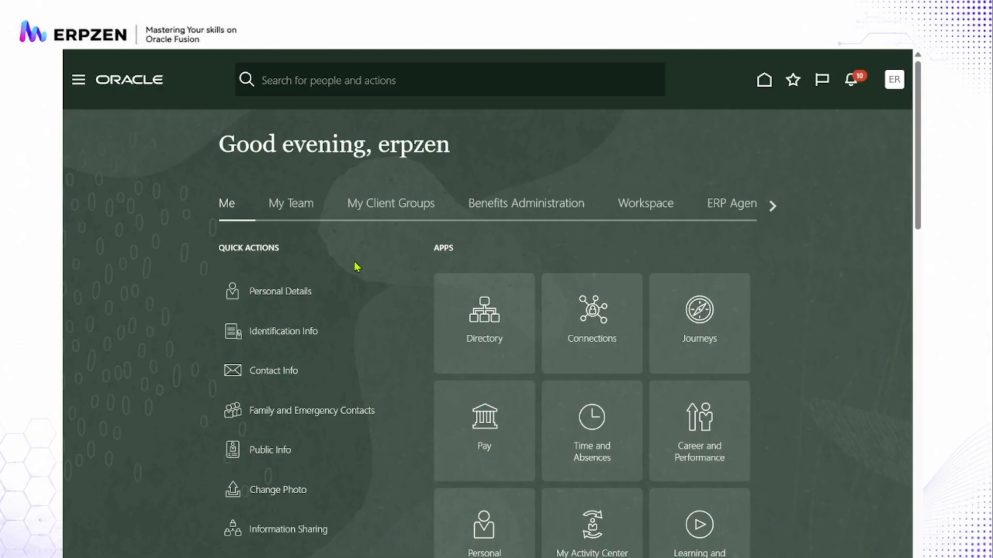
{"action": "left_click", "coordinate": [899, 83]}
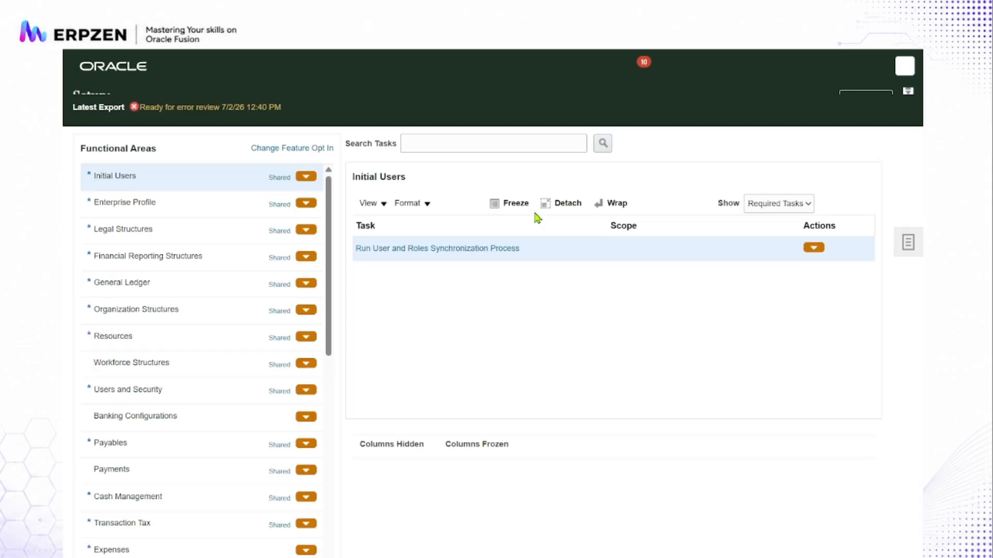
{"action": "left_click", "coordinate": [496, 158]}
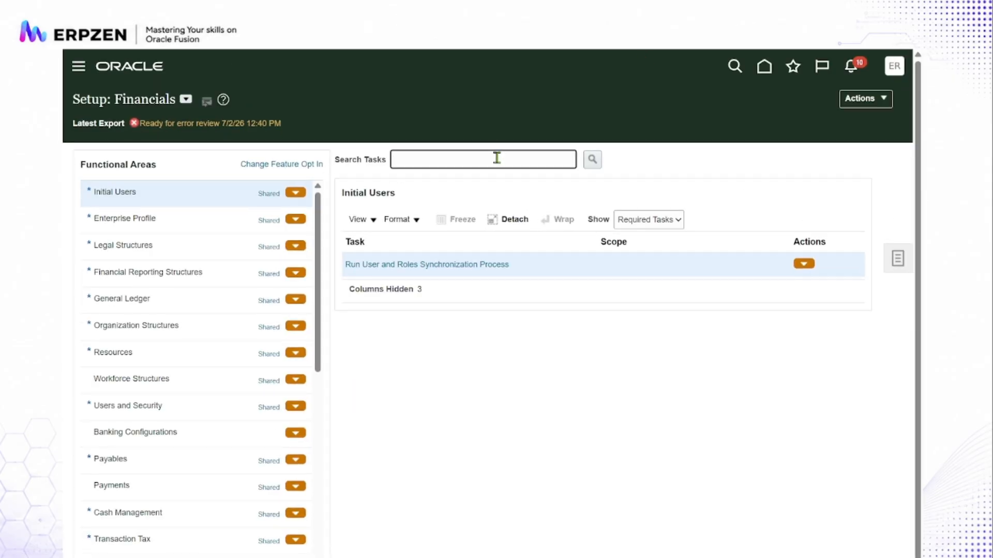
{"action": "type", "text": "business unit data access fo"}
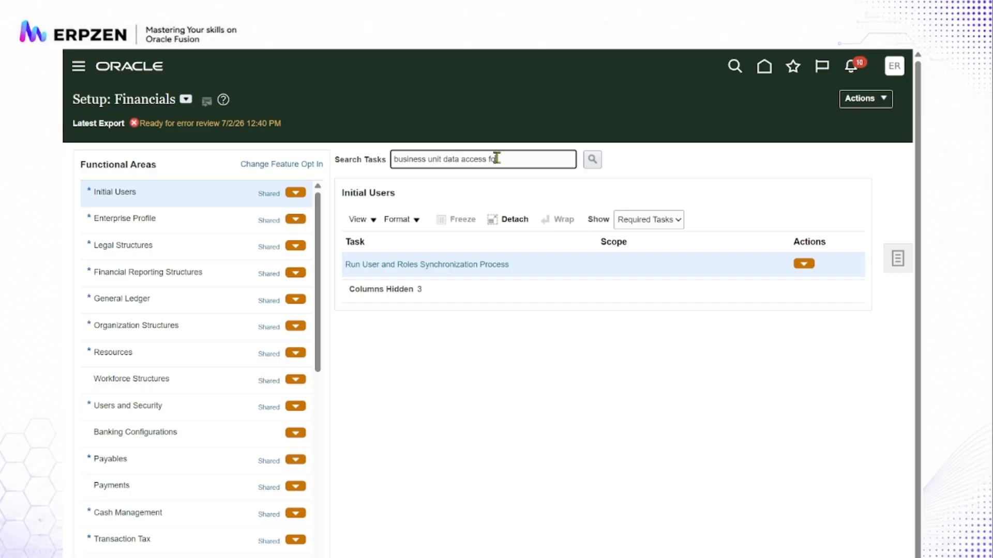
{"action": "type", "text": "r u"}
{"action": "type", "text": "r user"}
{"action": "key", "text": "Return"}
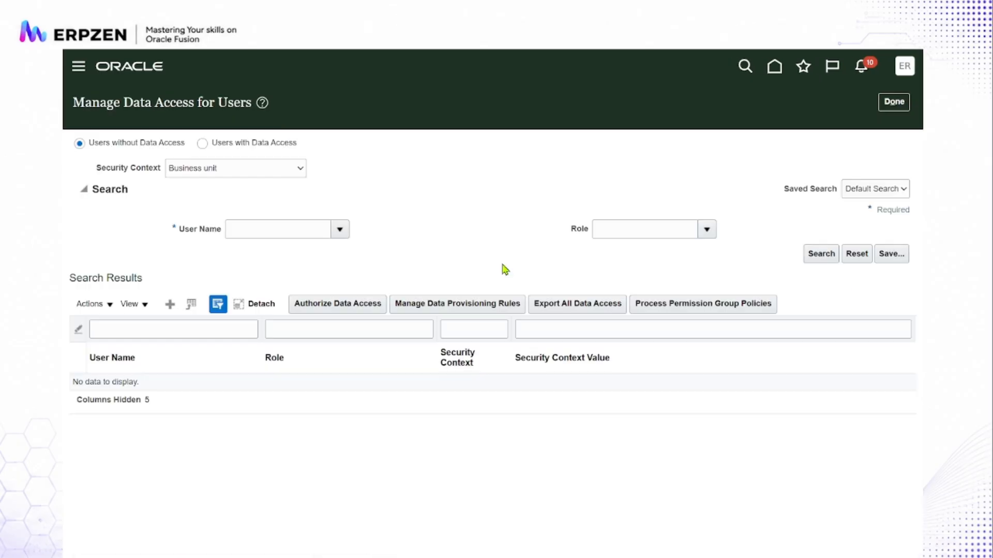
- Create a new data access row for users and set its user name to Erpzen
{"action": "left_click", "coordinate": [171, 301]}
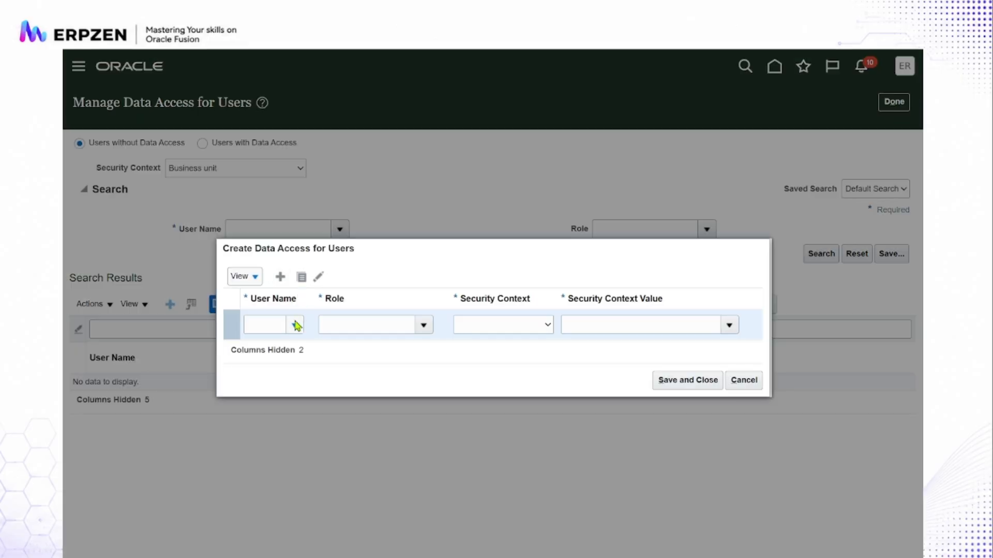
{"action": "left_click", "coordinate": [295, 324]}
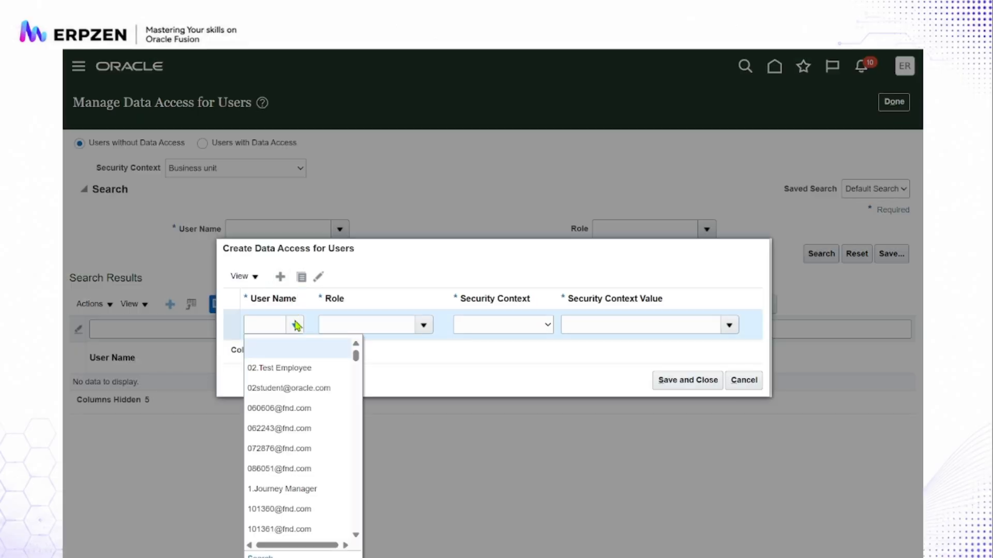
{"action": "left_click", "coordinate": [260, 554]}
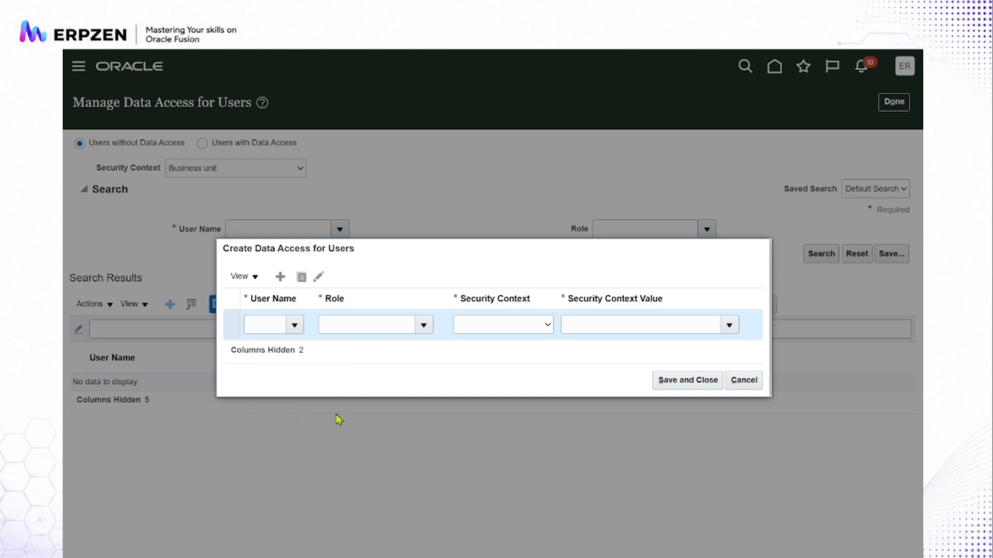
{"action": "left_click", "coordinate": [480, 302]}
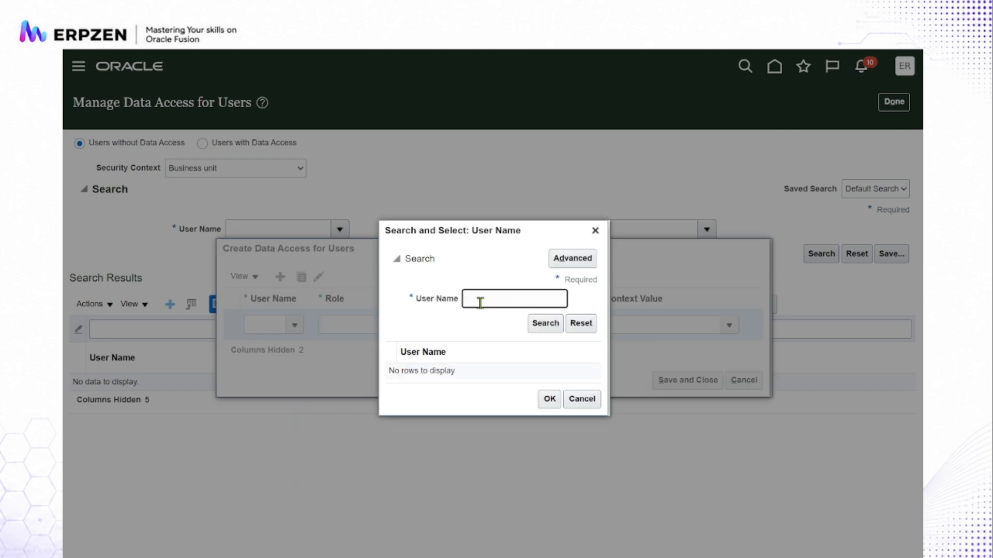
{"action": "type", "text": "erpzen"}
{"action": "key", "text": "Return"}
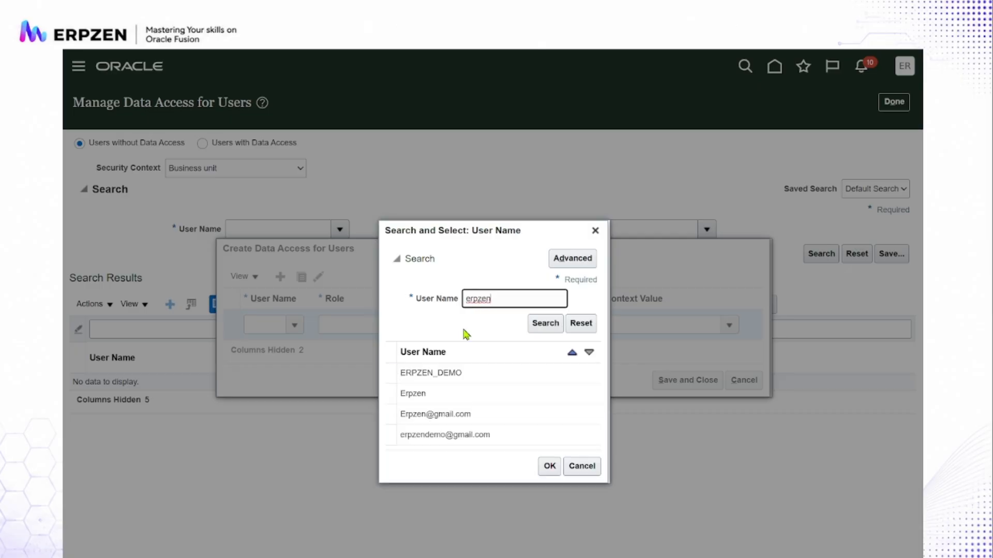
{"action": "left_click", "coordinate": [452, 362]}
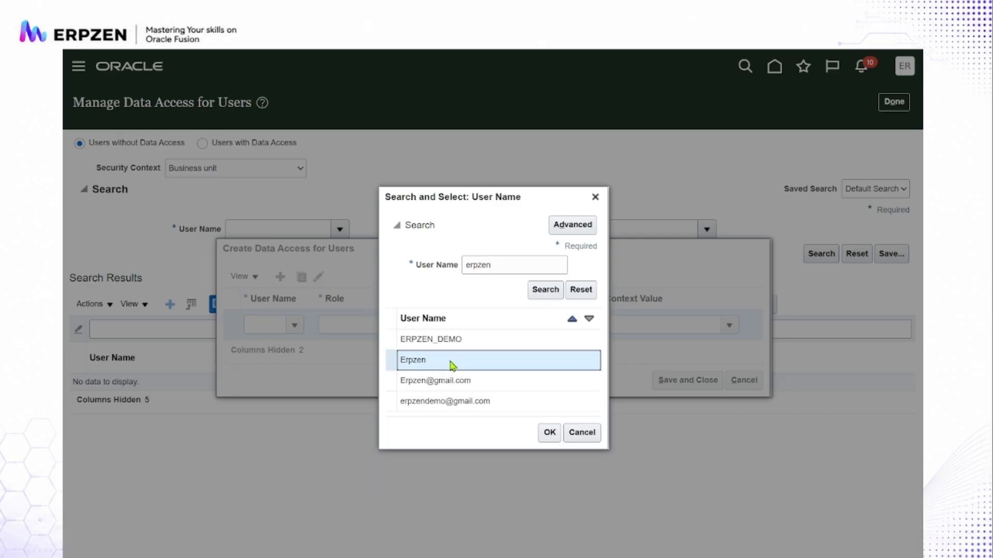
{"action": "left_click", "coordinate": [548, 432]}
- Search the roles for "payment" and set the new data access row's role to Payment Specialist
{"action": "left_click", "coordinate": [423, 325]}
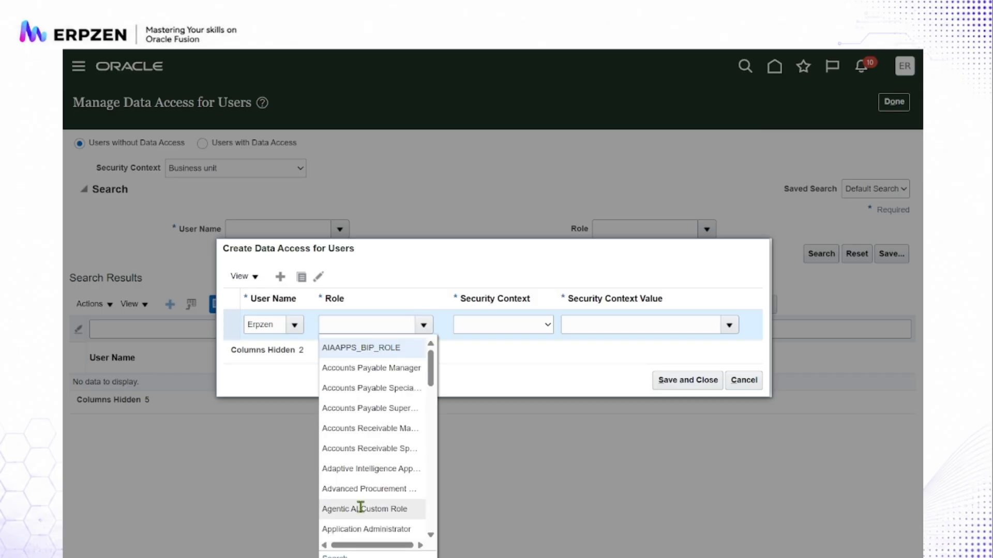
{"action": "left_click", "coordinate": [335, 553]}
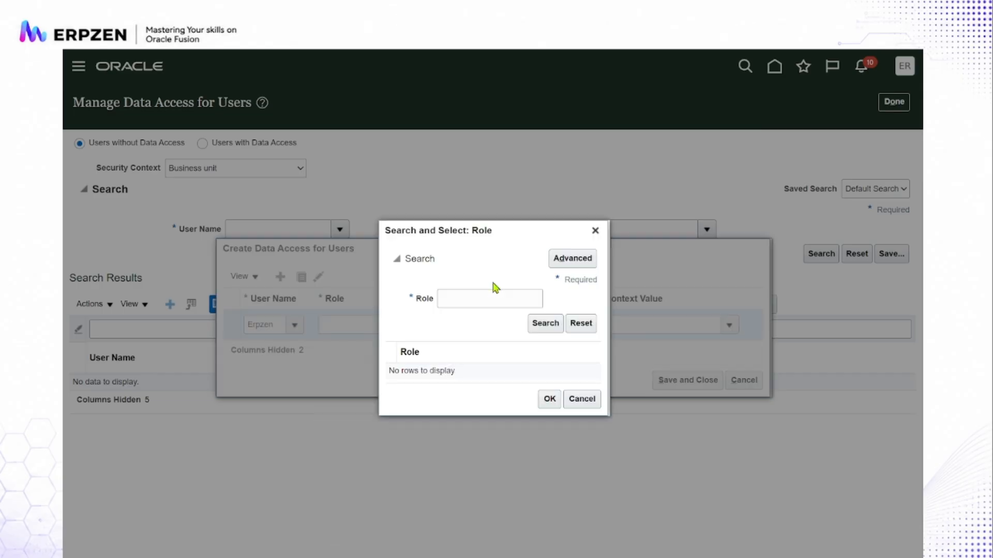
{"action": "left_click", "coordinate": [474, 295]}
{"action": "type", "text": "paymen"}
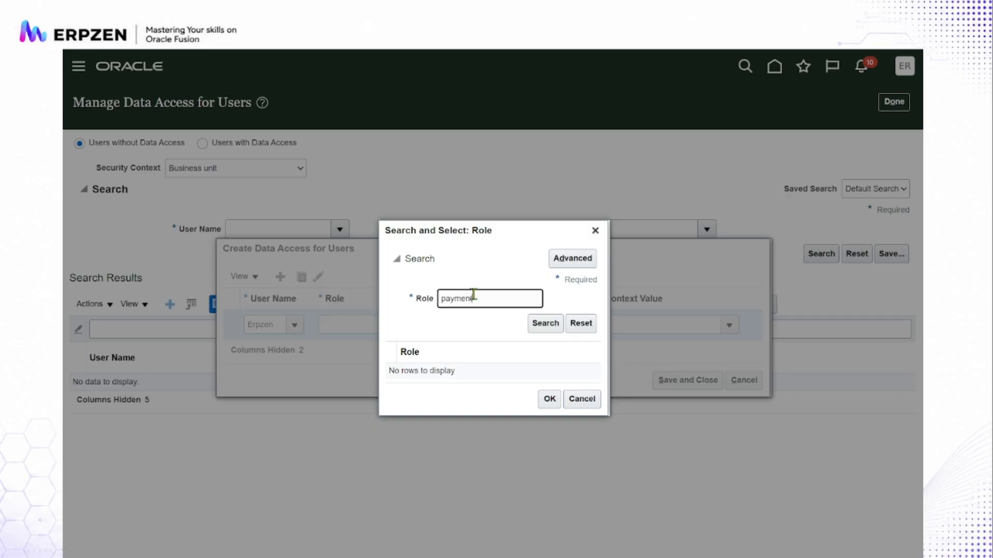
{"action": "type", "text": "t"}
{"action": "left_click", "coordinate": [544, 325]}
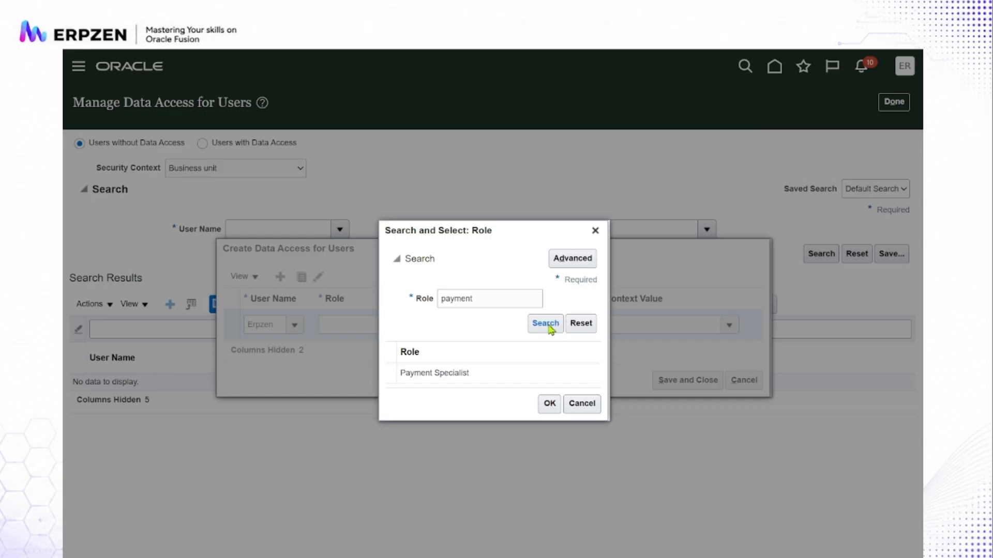
{"action": "left_click", "coordinate": [472, 374]}
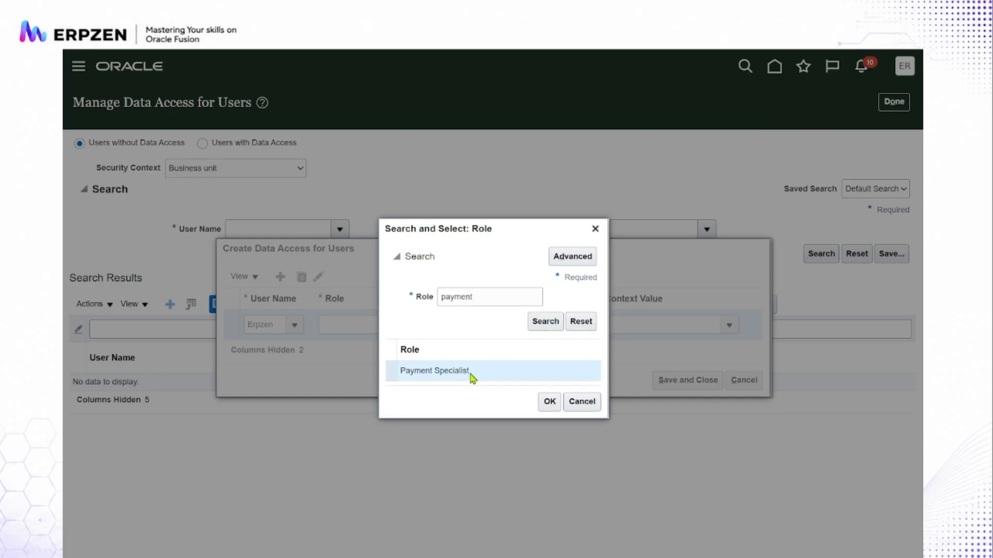
{"action": "left_click", "coordinate": [548, 403]}
- Set the row's security context to Business unit with the value Erpzen California Business Unit, and save the data access
{"action": "left_click", "coordinate": [544, 326]}
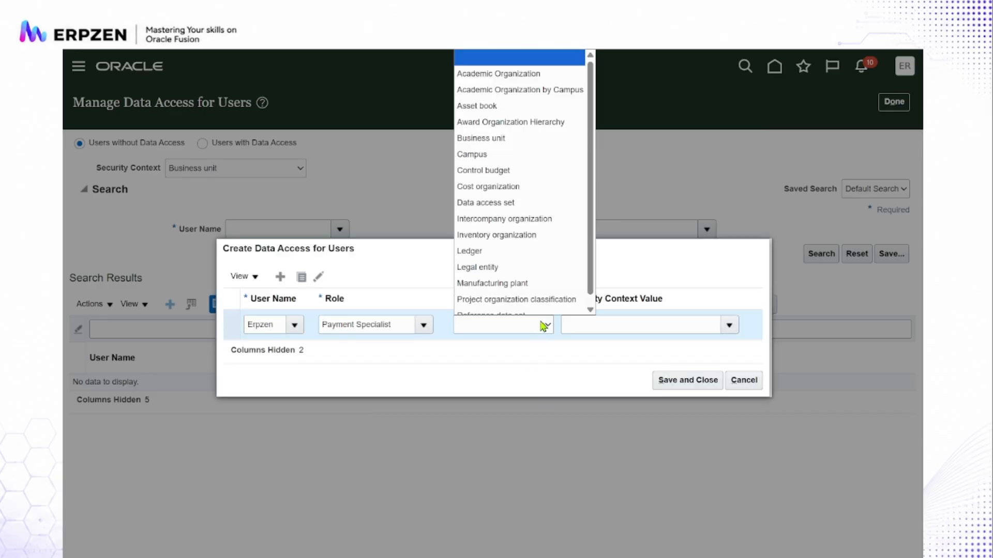
{"action": "left_click", "coordinate": [512, 135]}
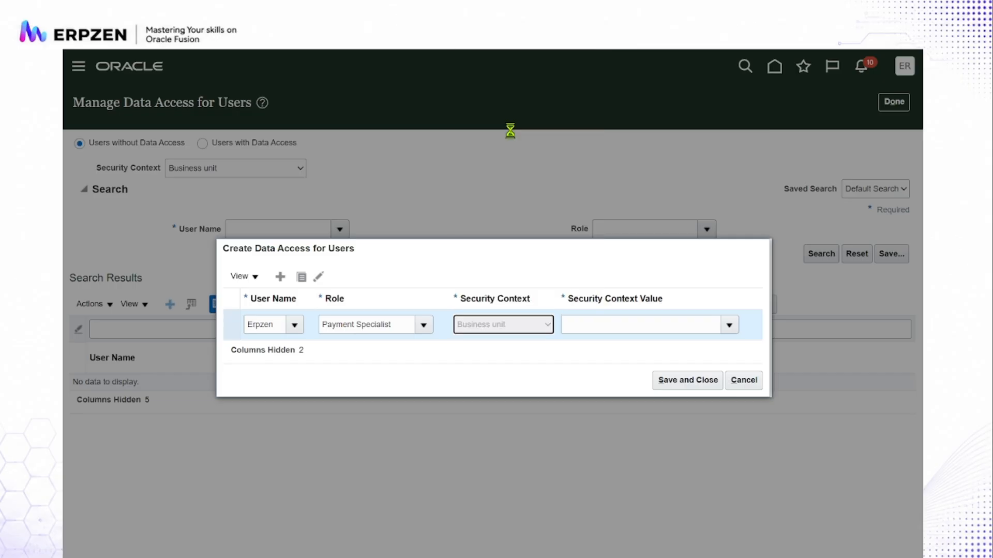
{"action": "left_click", "coordinate": [728, 326]}
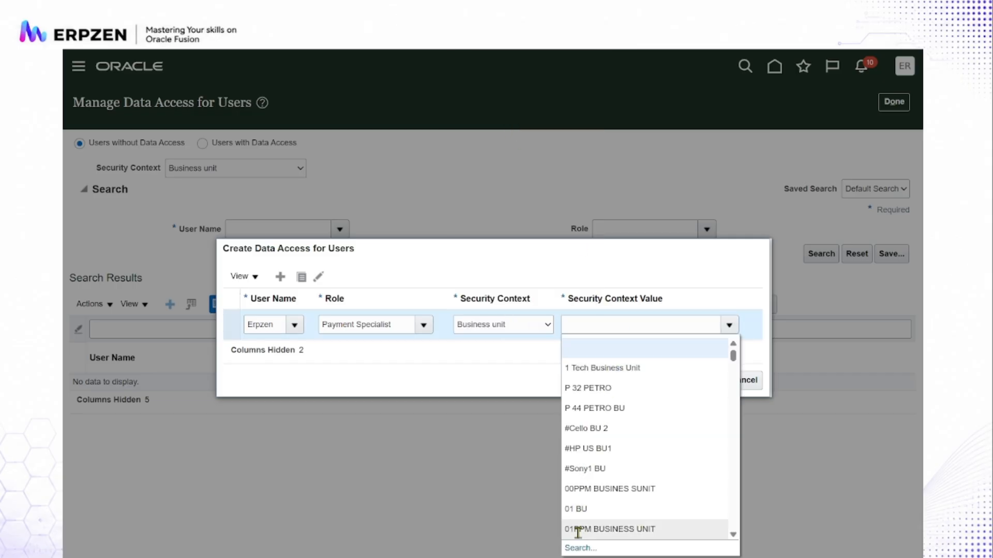
{"action": "left_click", "coordinate": [578, 548]}
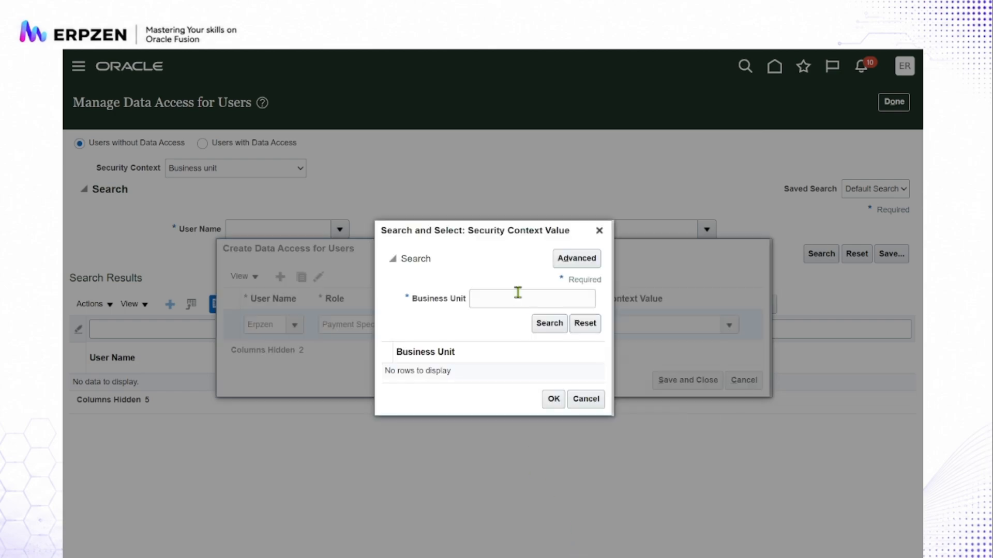
{"action": "left_click", "coordinate": [517, 293]}
{"action": "type", "text": "er"}
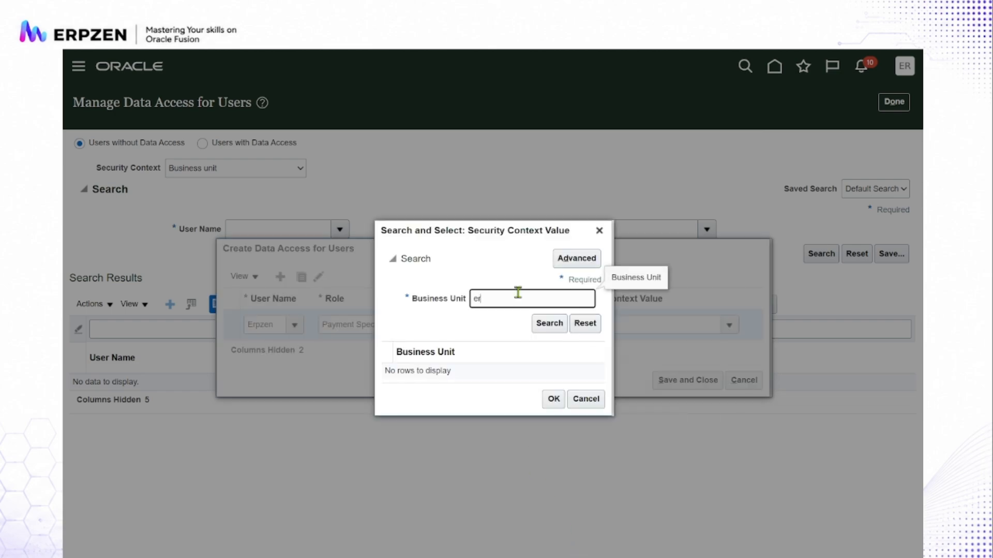
{"action": "type", "text": "pzen"}
{"action": "left_click", "coordinate": [555, 333]}
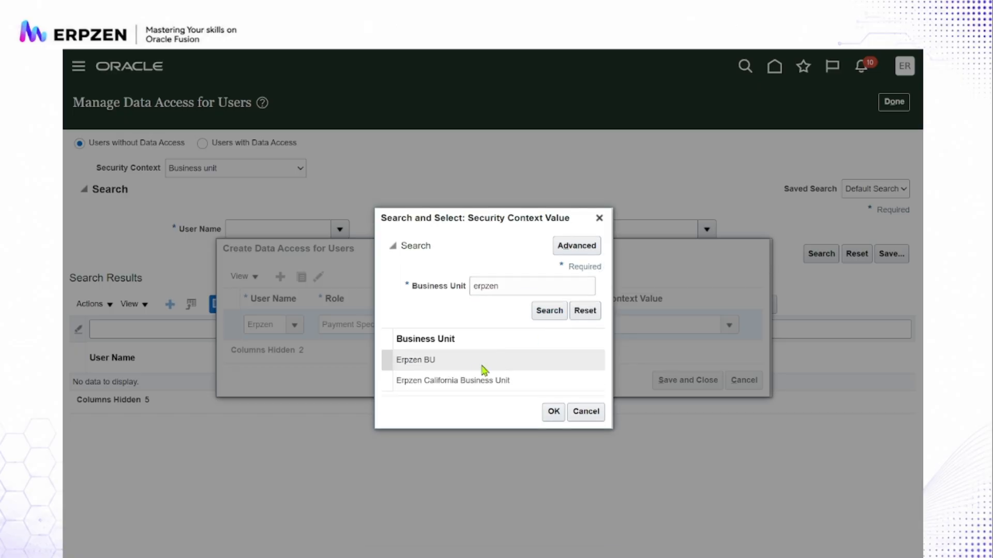
{"action": "left_click", "coordinate": [470, 380]}
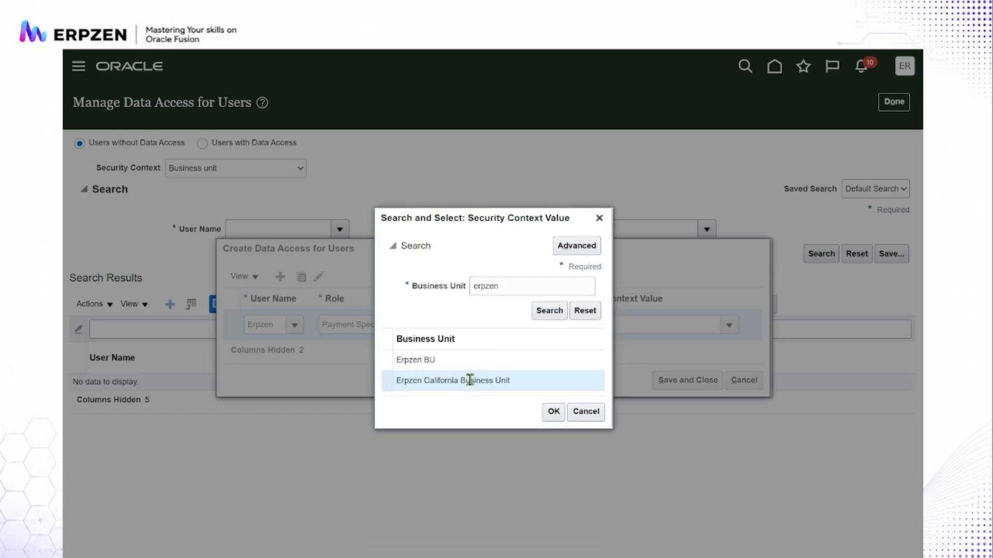
{"action": "left_click", "coordinate": [553, 412]}
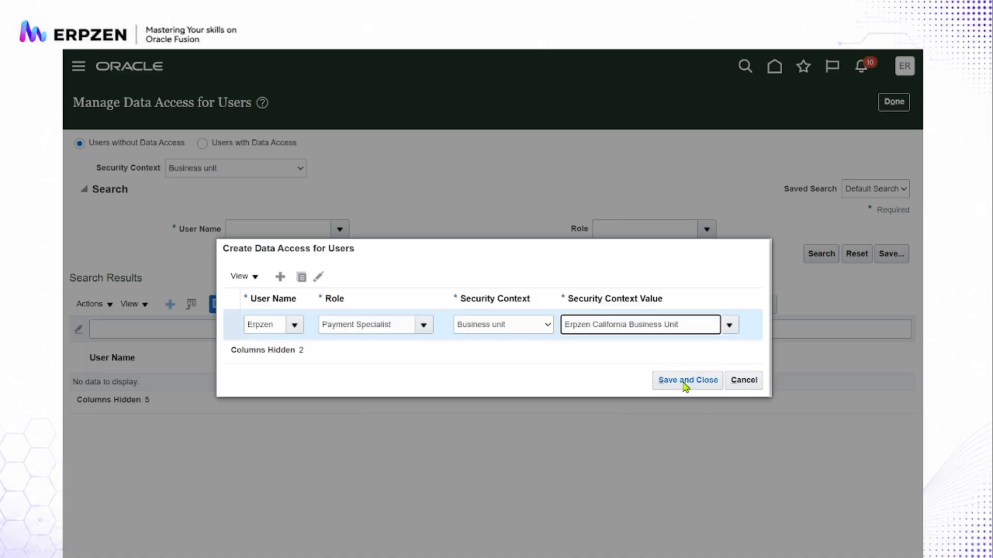
{"action": "left_click", "coordinate": [686, 385]}
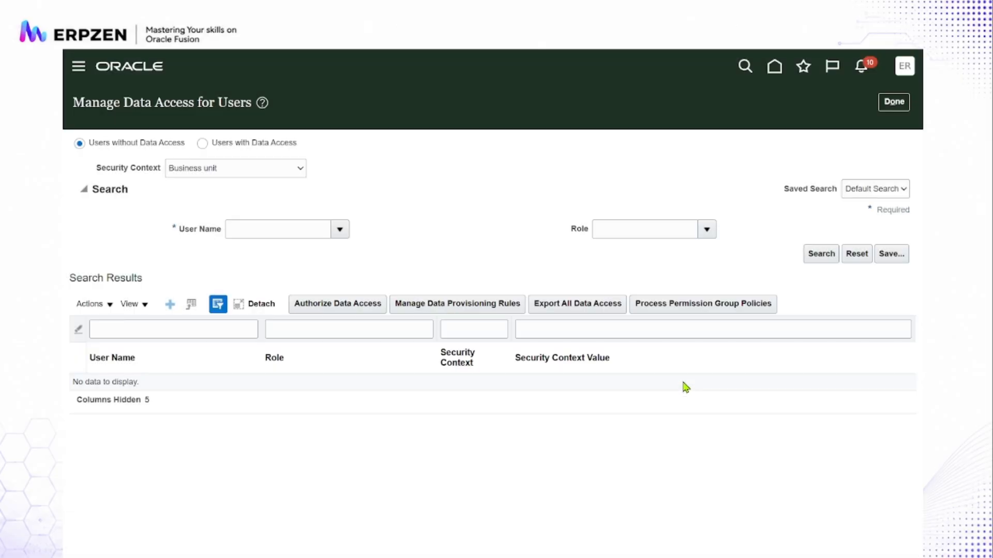
- Submit the Process Permission Group Policies job, and refresh the scheduled processes list repeatedly to check its status
{"action": "left_click", "coordinate": [701, 306]}
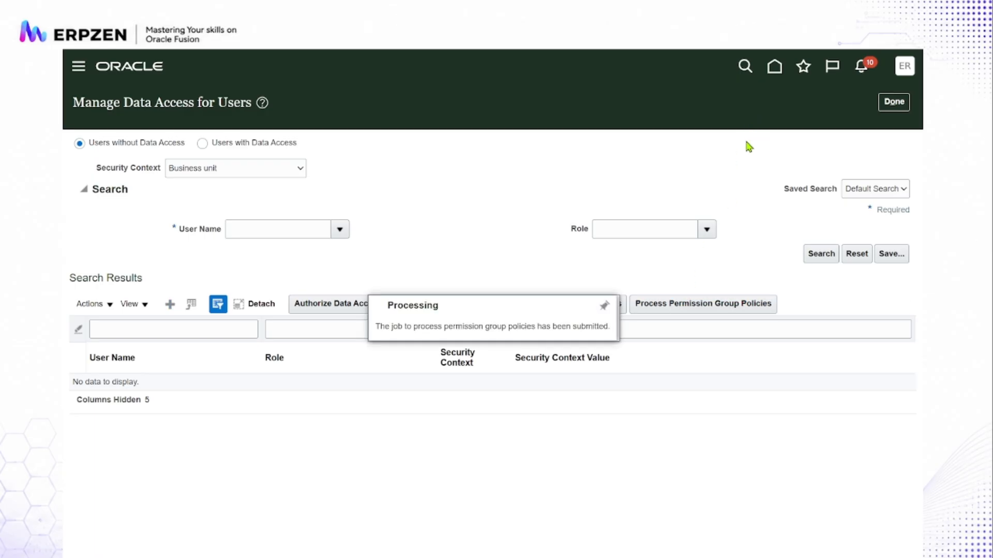
{"action": "left_click", "coordinate": [805, 67]}
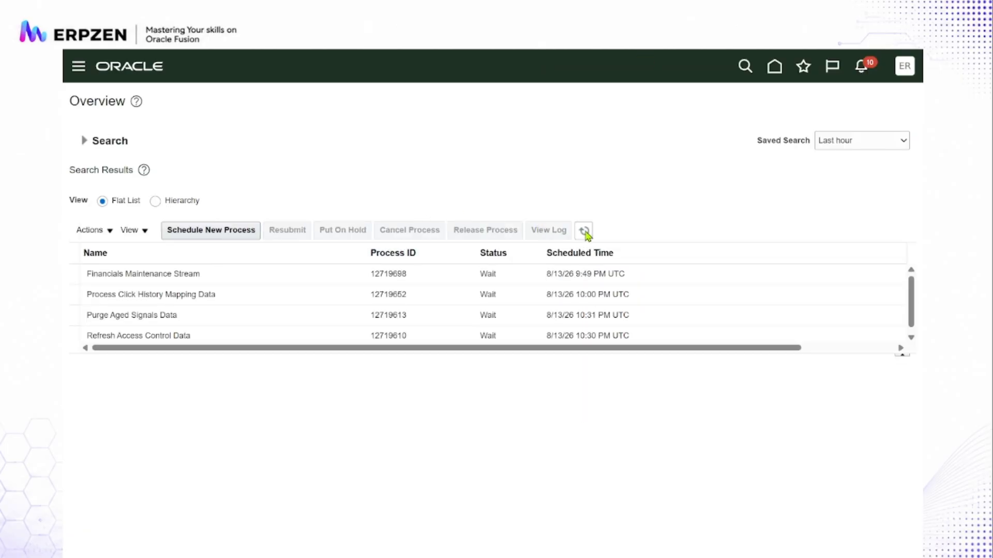
{"action": "left_click", "coordinate": [586, 233]}
{"action": "left_click", "coordinate": [585, 232]}
{"action": "left_click", "coordinate": [586, 231]}
{"action": "left_click", "coordinate": [586, 231]}
{"action": "left_click", "coordinate": [586, 232]}
- Return to the Financials setup, find the "business unit data access" task, review the Manage Data Access for Users page and leave it
{"action": "left_click", "coordinate": [905, 66]}
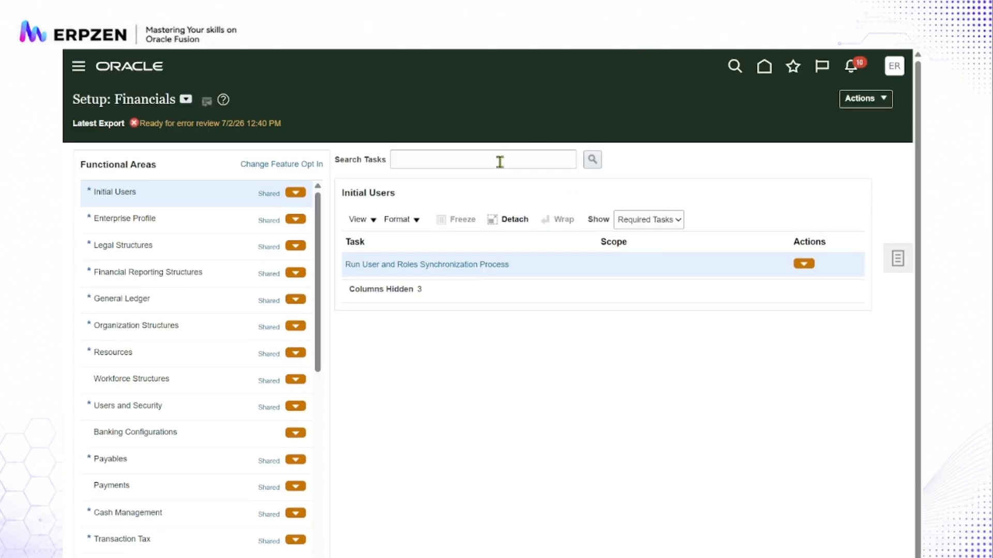
{"action": "left_click", "coordinate": [500, 162]}
{"action": "type", "text": "b"}
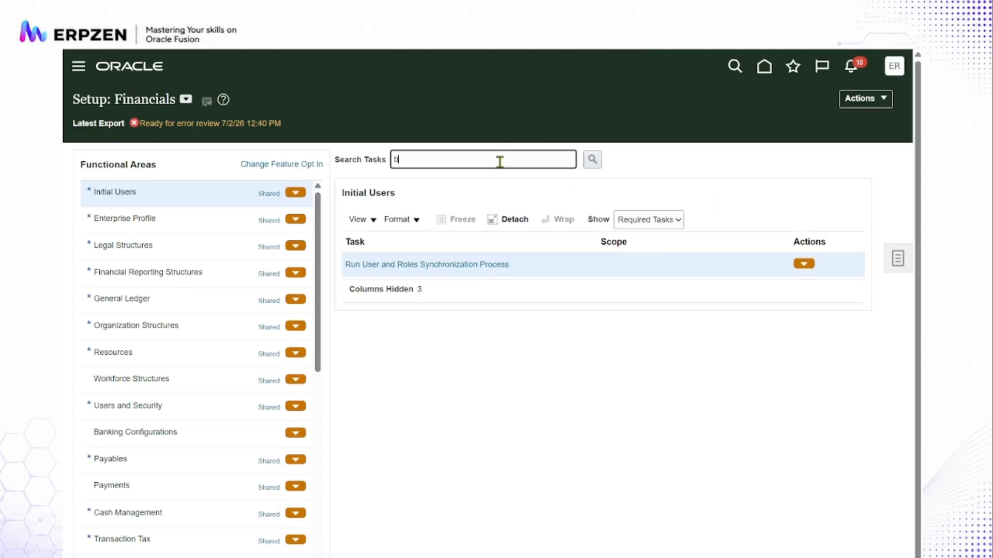
{"action": "type", "text": "usiness unit data access"}
{"action": "key", "text": "Return"}
{"action": "left_click", "coordinate": [499, 264]}
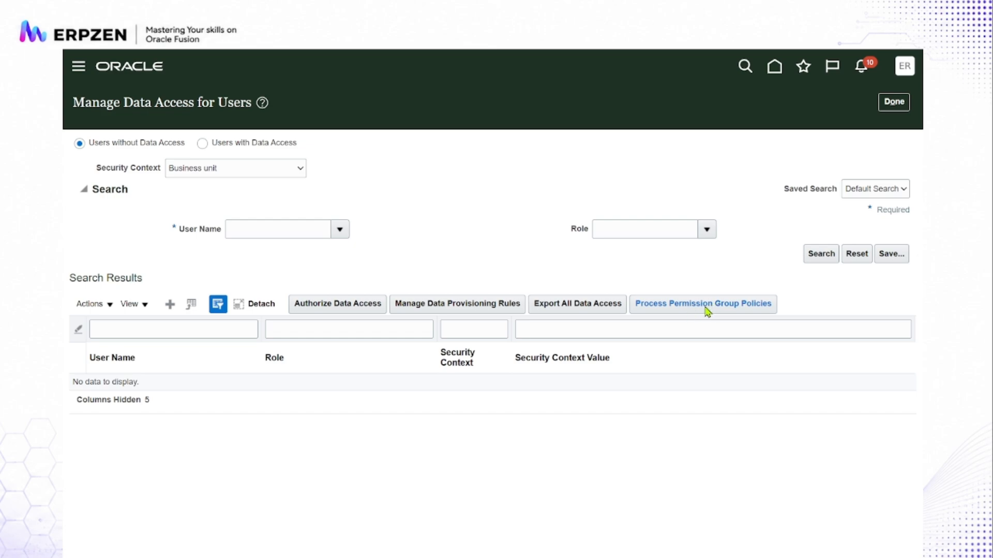
{"action": "left_click", "coordinate": [896, 103]}
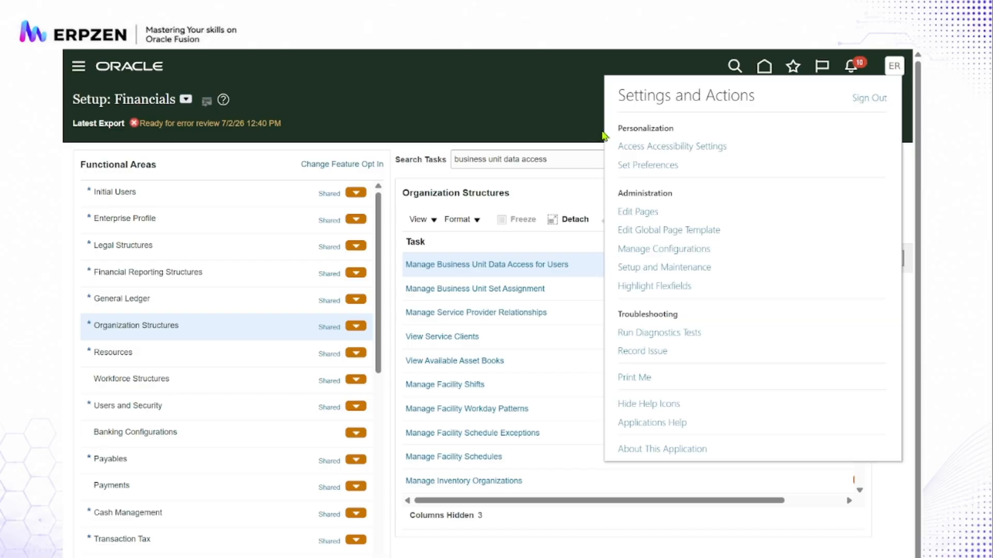
- Open the general setup search and look up "administrator profile values"
{"action": "left_click", "coordinate": [527, 123]}
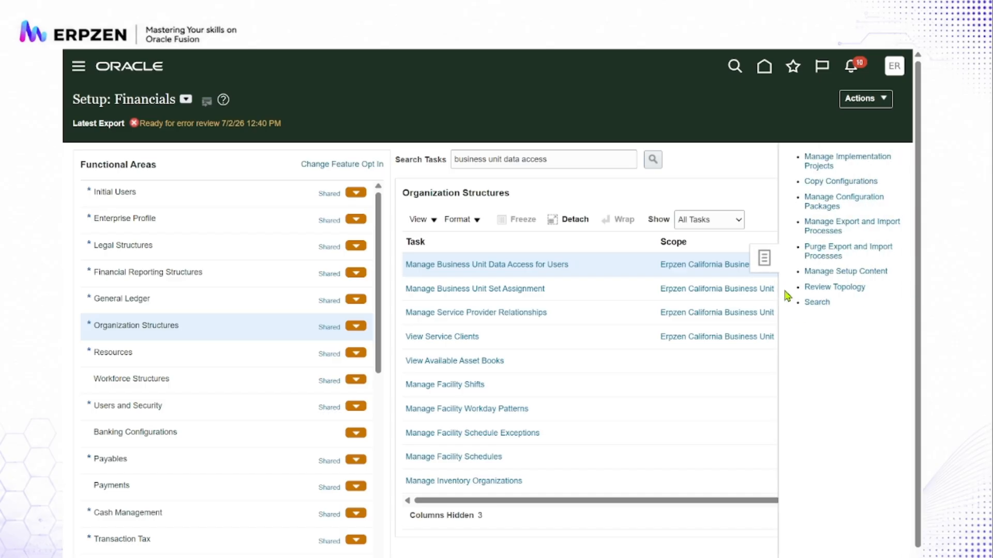
{"action": "left_click", "coordinate": [813, 304]}
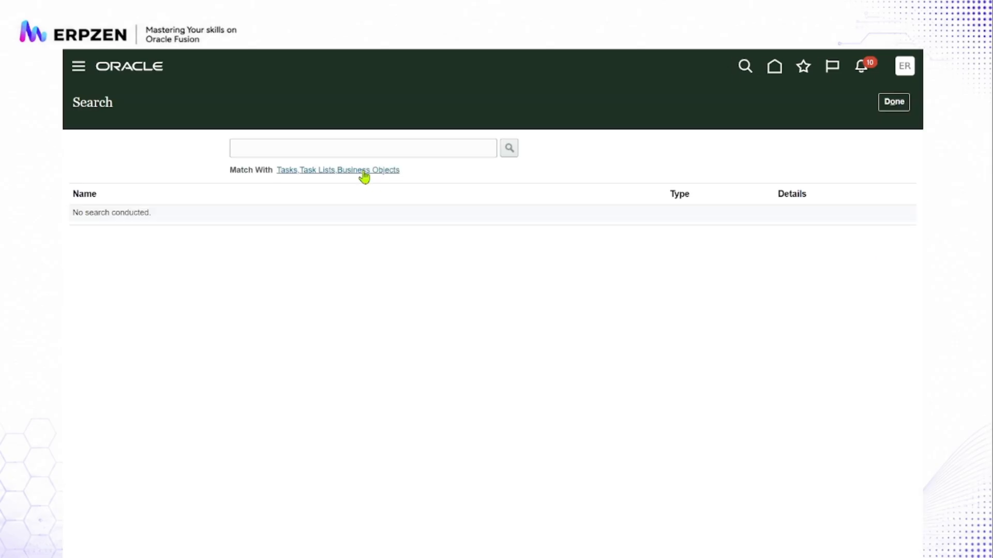
{"action": "left_click", "coordinate": [351, 149]}
{"action": "type", "text": "adm"}
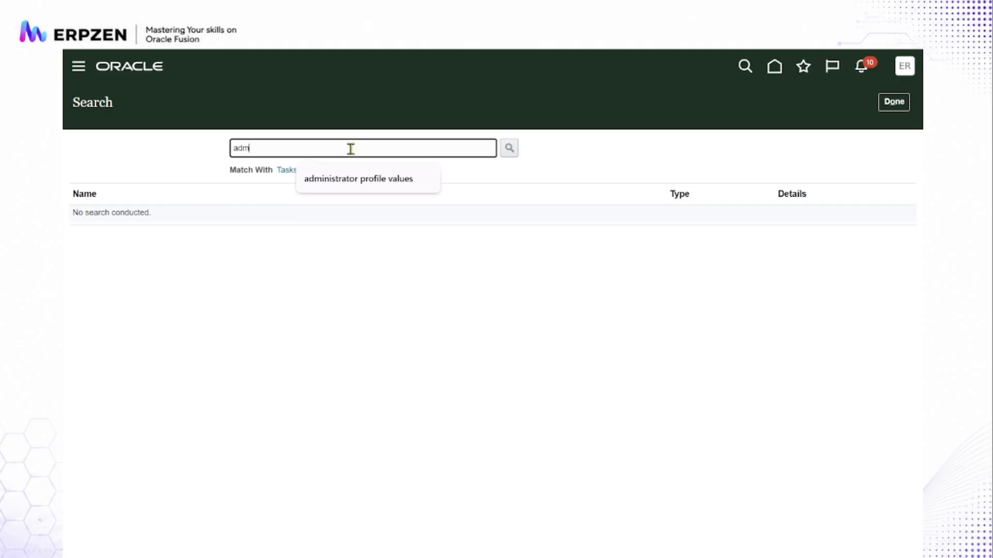
{"action": "type", "text": "inistrator"}
{"action": "left_click", "coordinate": [356, 178]}
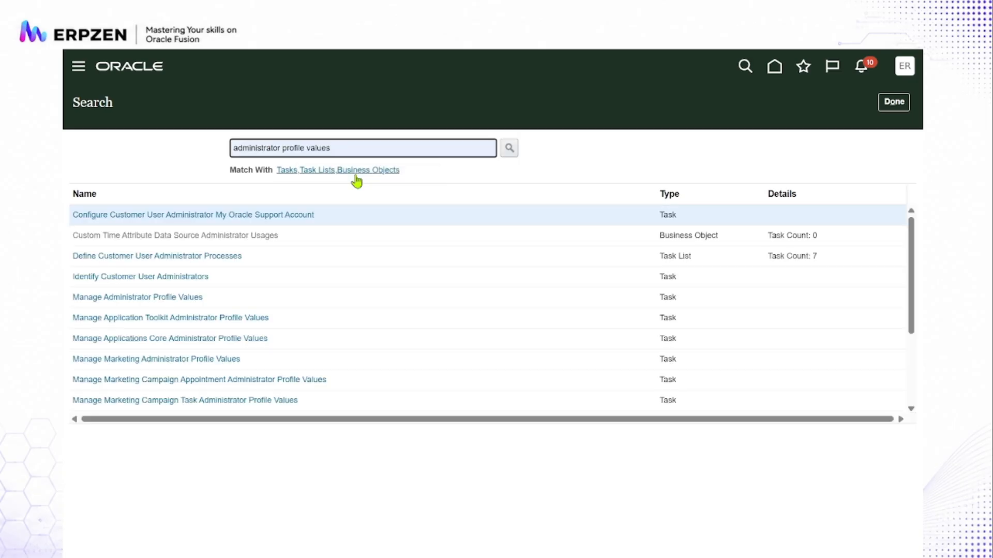
{"action": "left_click", "coordinate": [509, 148]}
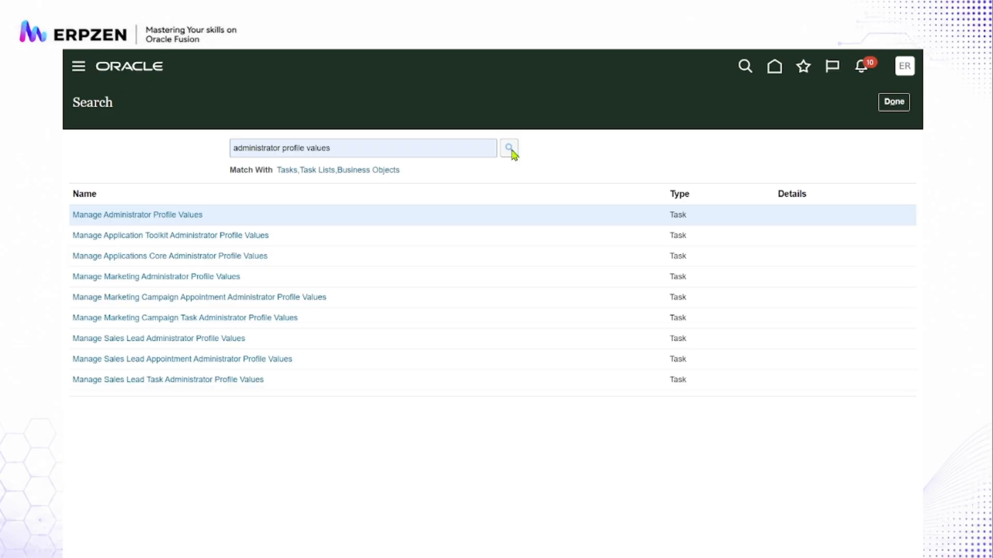
- Search all setup tasks and objects for "standard lookups" and return to the Financials setup
{"action": "triple_click", "coordinate": [429, 152]}
{"action": "type", "text": "st"}
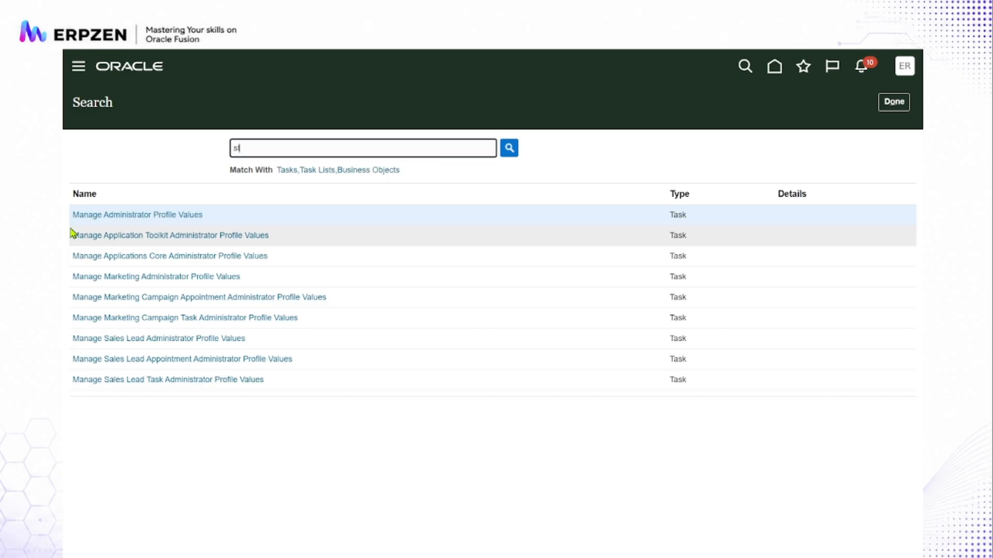
{"action": "type", "text": "andard lookups"}
{"action": "left_click", "coordinate": [508, 149]}
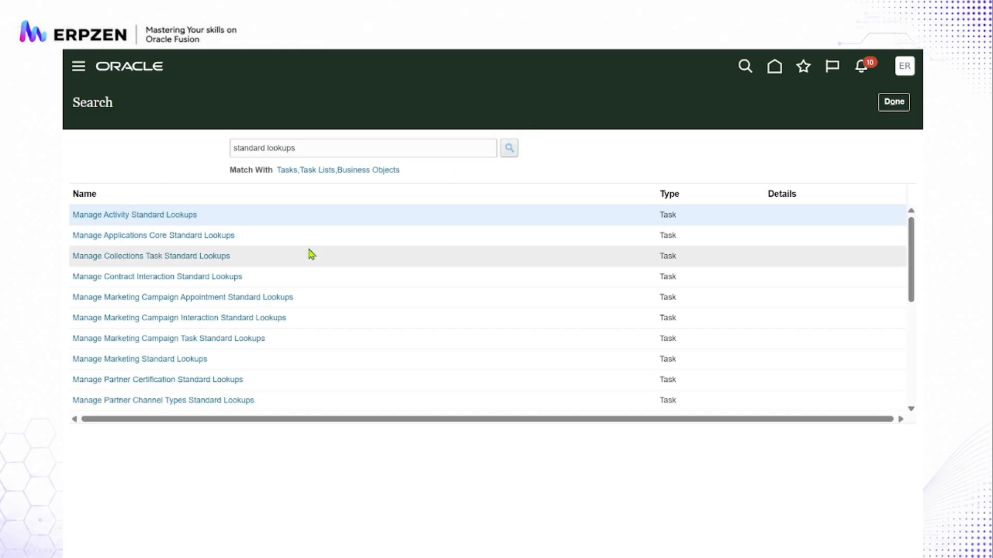
{"action": "left_click", "coordinate": [894, 101]}
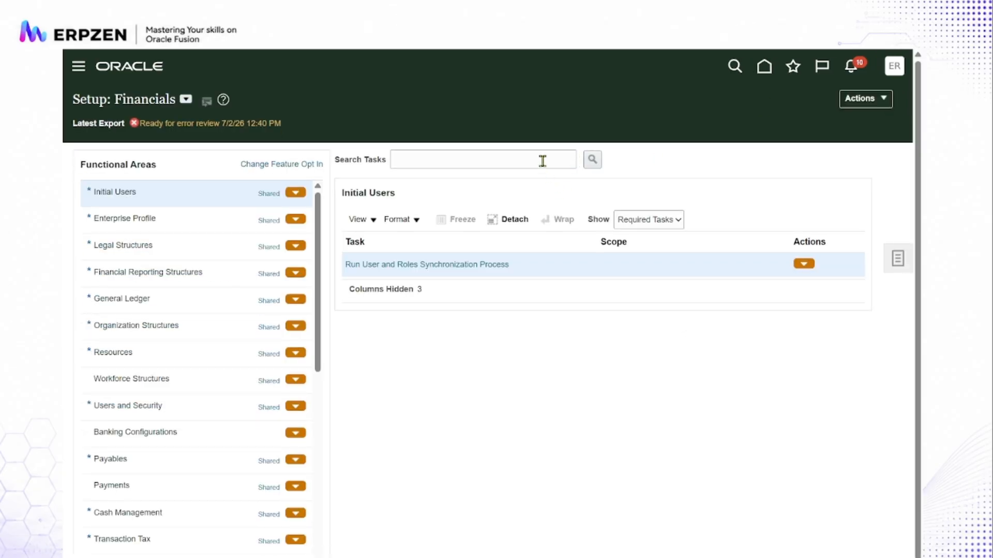
- Search the Financials setup tasks for "standard lookups" and close the task results
{"action": "left_click", "coordinate": [542, 161]}
{"action": "type", "text": "standard"}
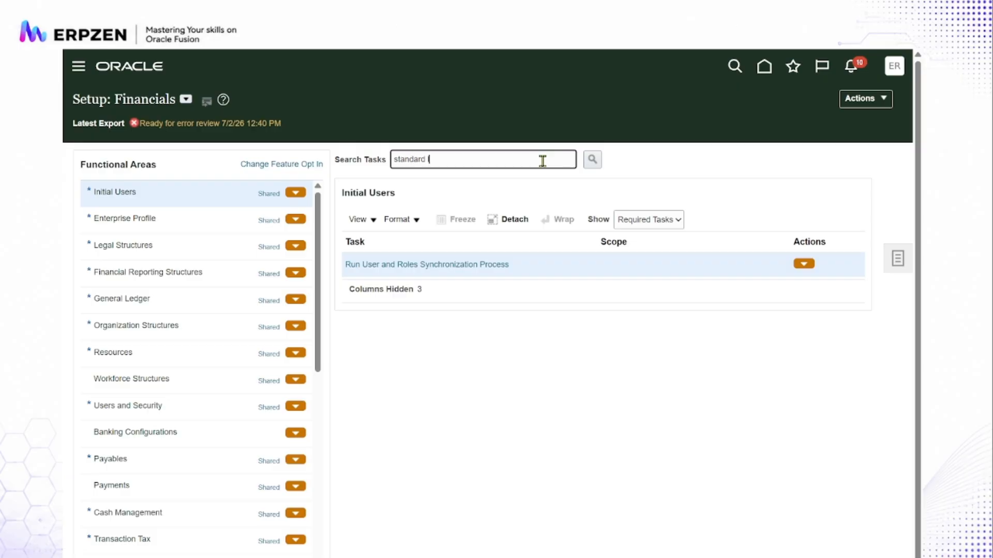
{"action": "type", "text": " lookups"}
{"action": "key", "text": "Return"}
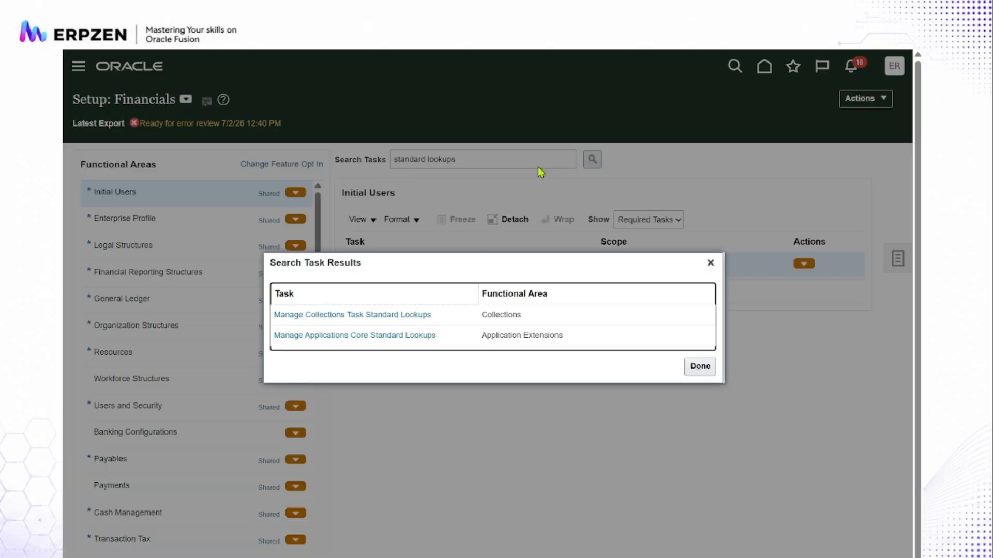
{"action": "left_click", "coordinate": [698, 366]}
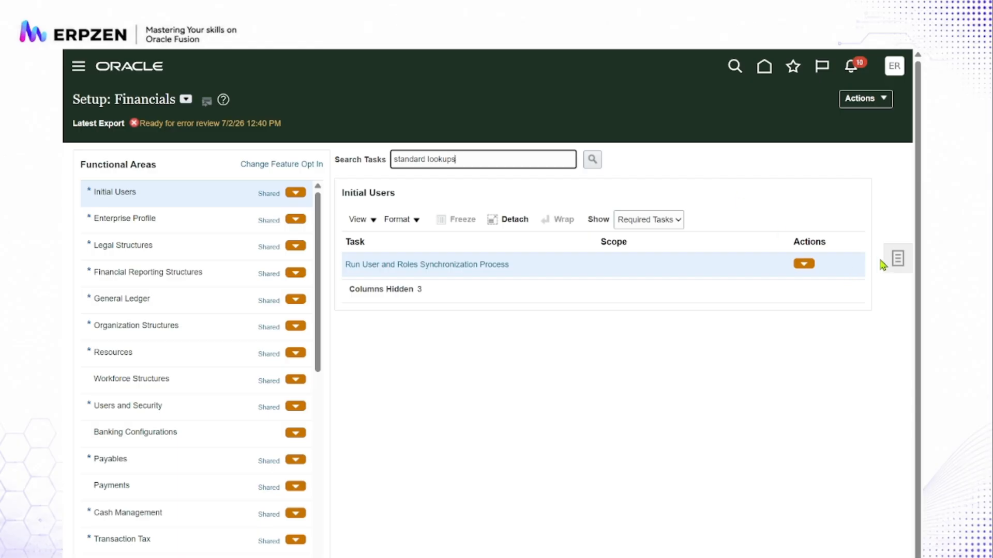
- Search all setup tasks and objects for "Manage standard lookups" and open the Manage Standard Lookups task
{"action": "left_click", "coordinate": [898, 261]}
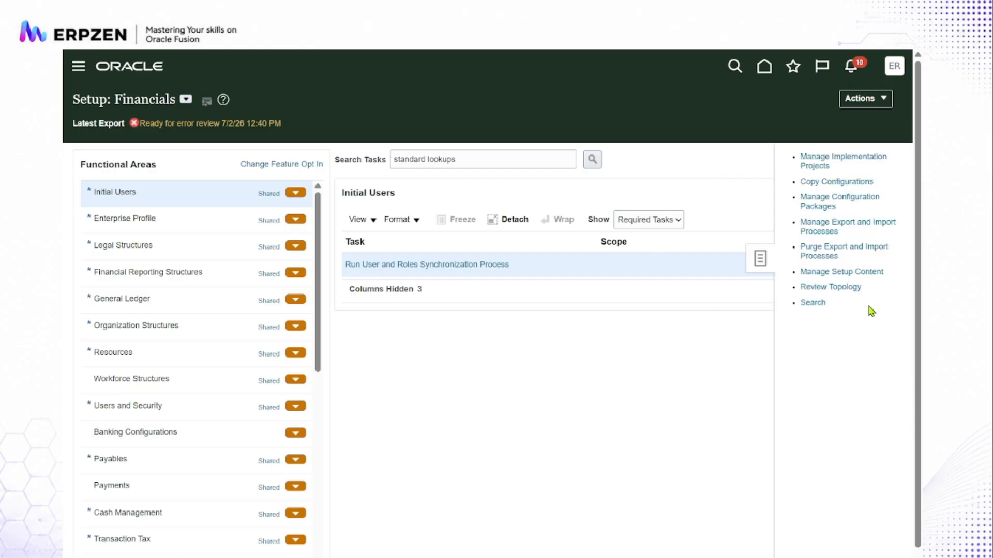
{"action": "left_click", "coordinate": [812, 302]}
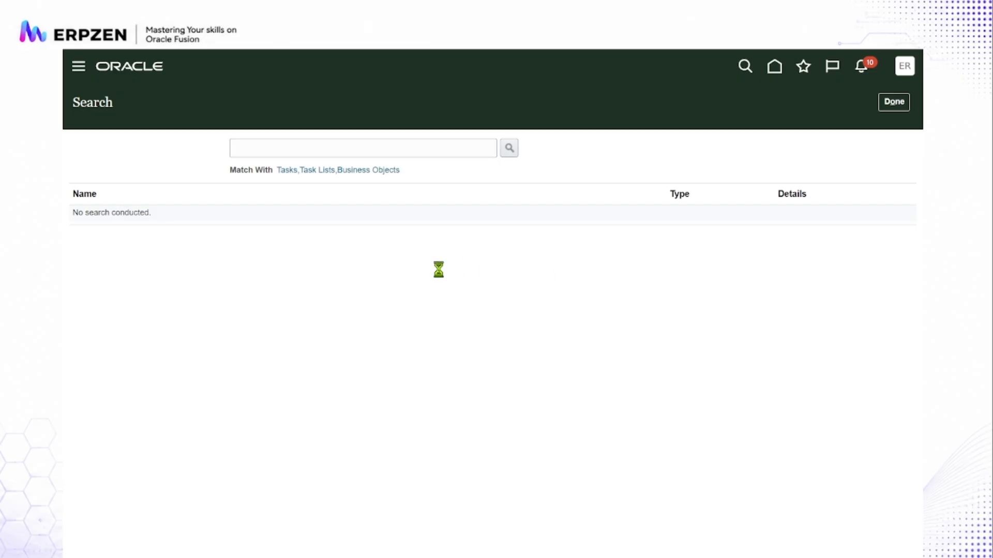
{"action": "left_click", "coordinate": [414, 147]}
{"action": "type", "text": "Manag"}
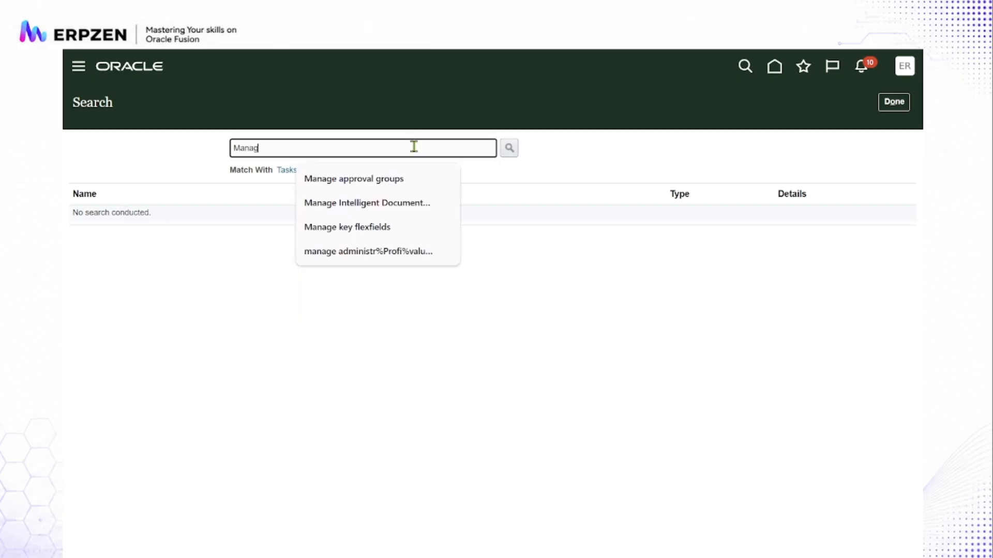
{"action": "type", "text": "e standard "}
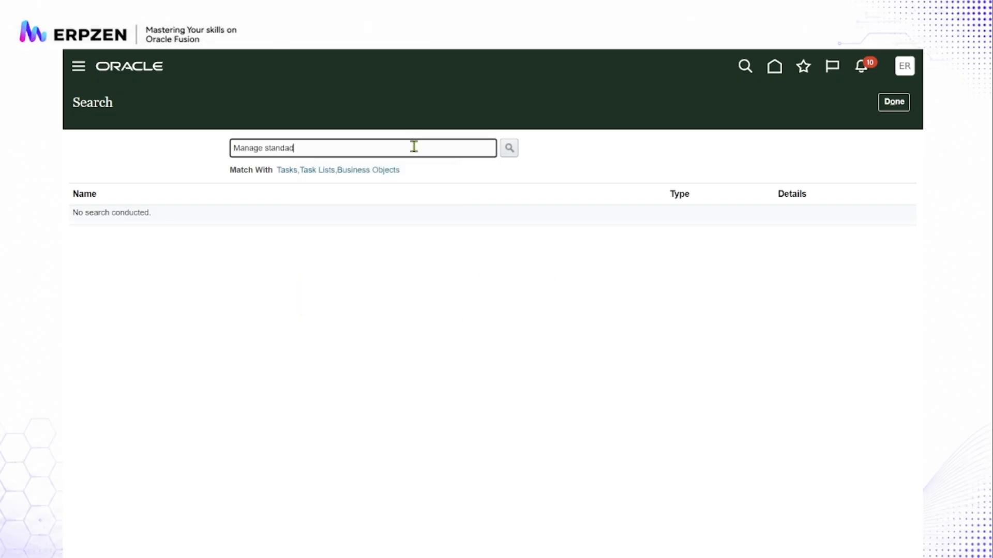
{"action": "type", "text": "lookus"}
{"action": "type", "text": "ups"}
{"action": "key", "text": "Return"}
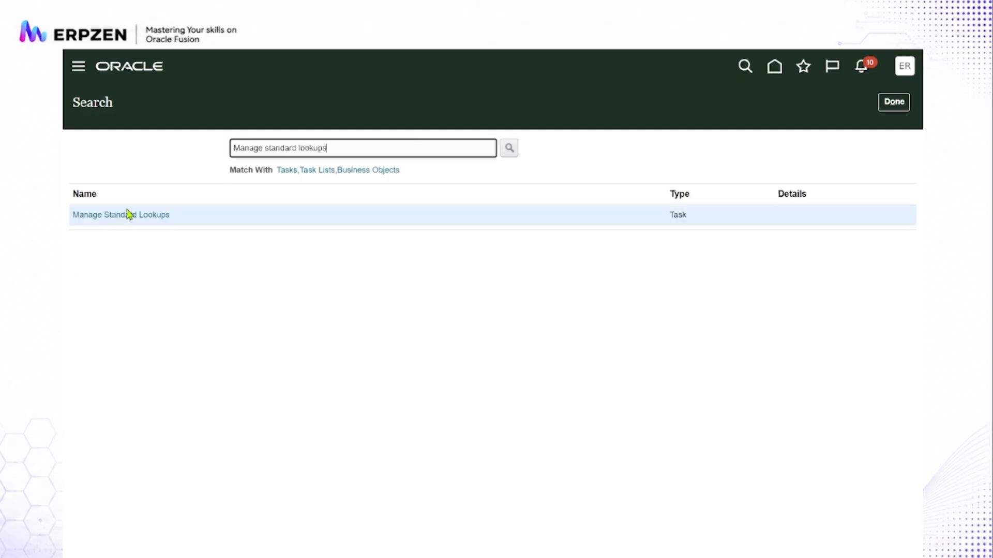
{"action": "left_click", "coordinate": [129, 215]}
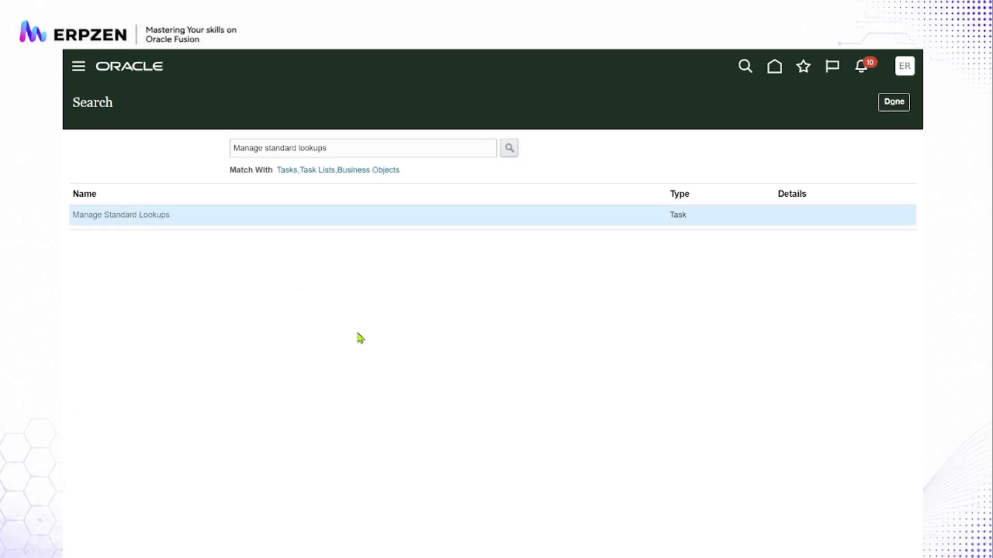
- Search the standard lookups for lookup types matching ORA_ERP_CON%
{"action": "left_click", "coordinate": [273, 149]}
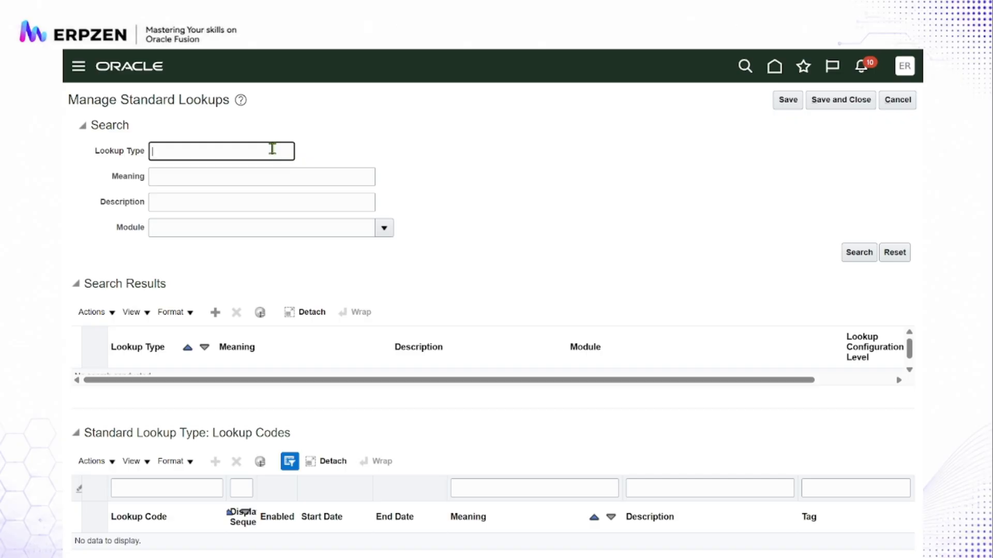
{"action": "type", "text": "ORA_ERP_CON%"}
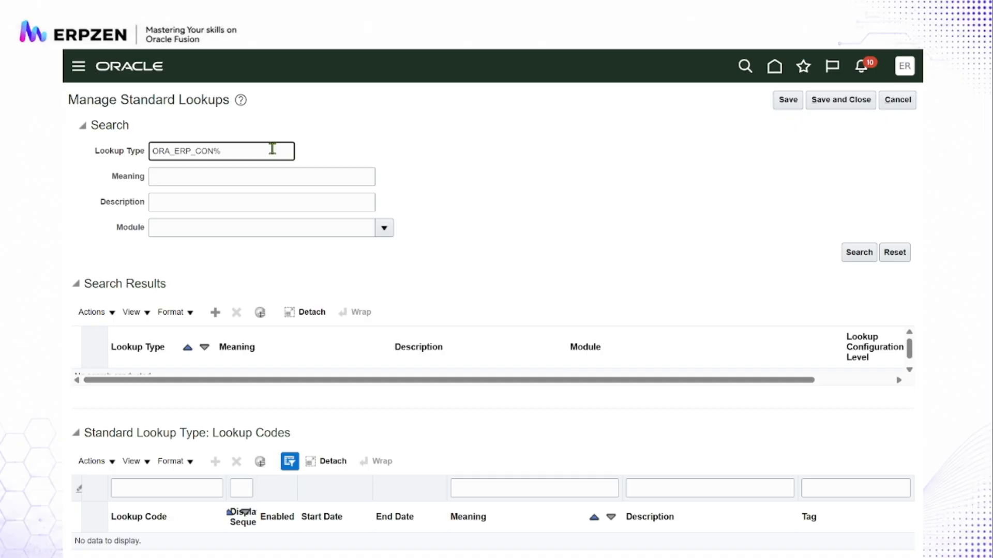
{"action": "left_click", "coordinate": [859, 254]}
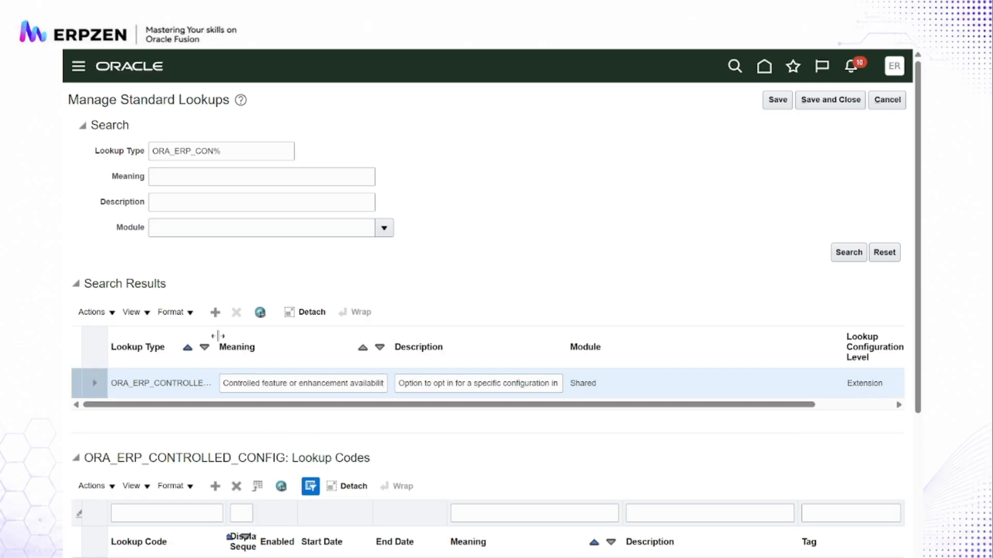
- Widen the Lookup Type and Description columns of the lookup type results so that the full lookup type name can be read
{"action": "left_click_drag", "start_coordinate": [215, 334], "coordinate": [246, 329]}
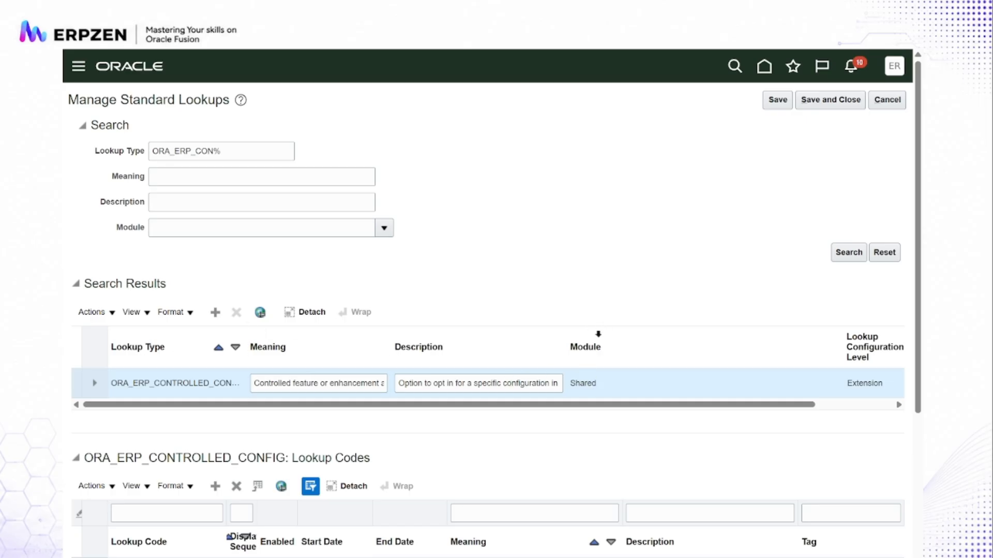
{"action": "left_click", "coordinate": [583, 343]}
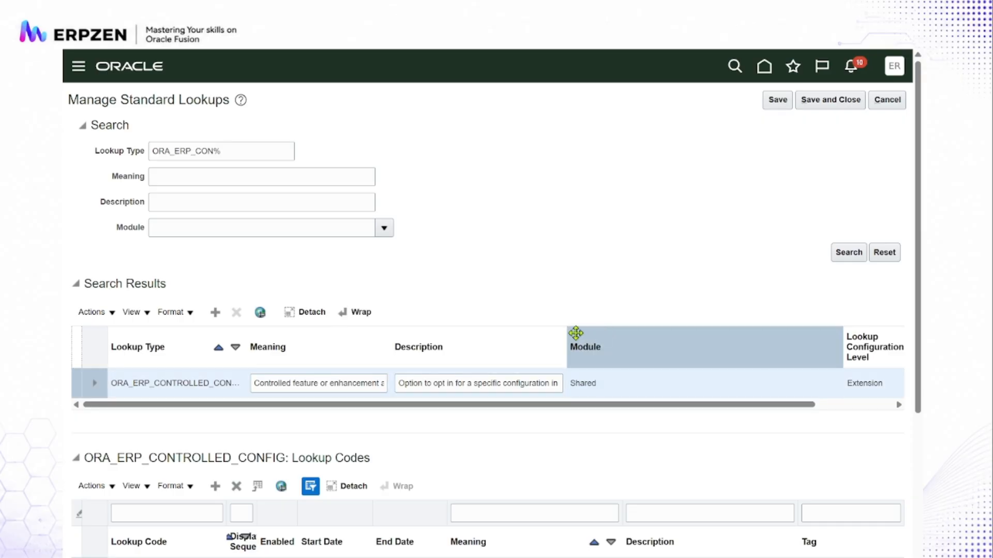
{"action": "left_click_drag", "start_coordinate": [566, 333], "coordinate": [716, 333]}
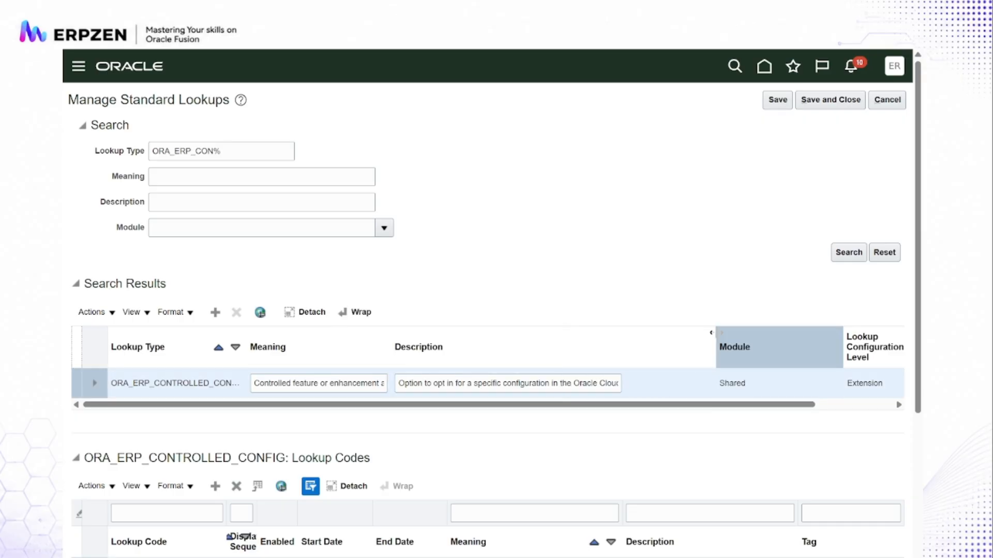
{"action": "left_click", "coordinate": [404, 347]}
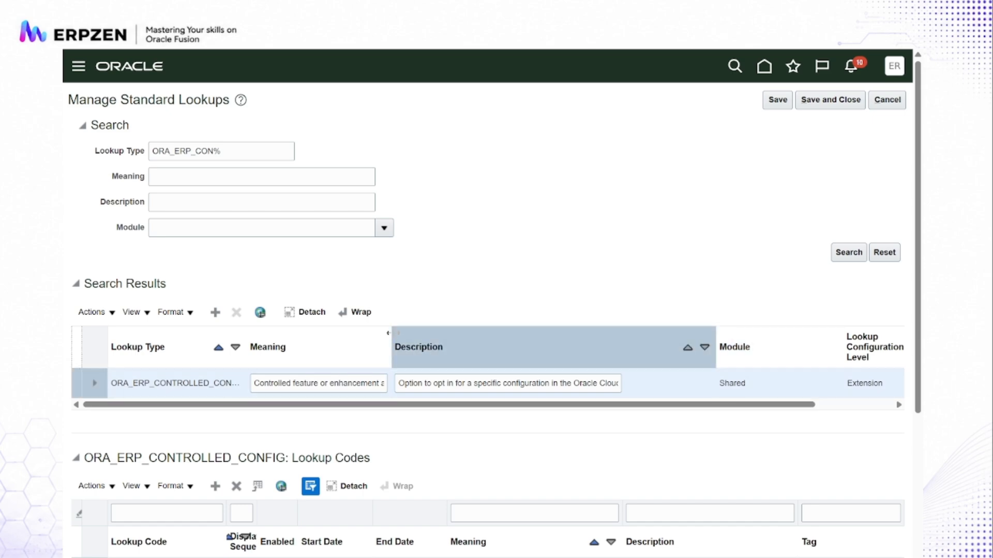
{"action": "left_click_drag", "start_coordinate": [393, 333], "coordinate": [484, 332]}
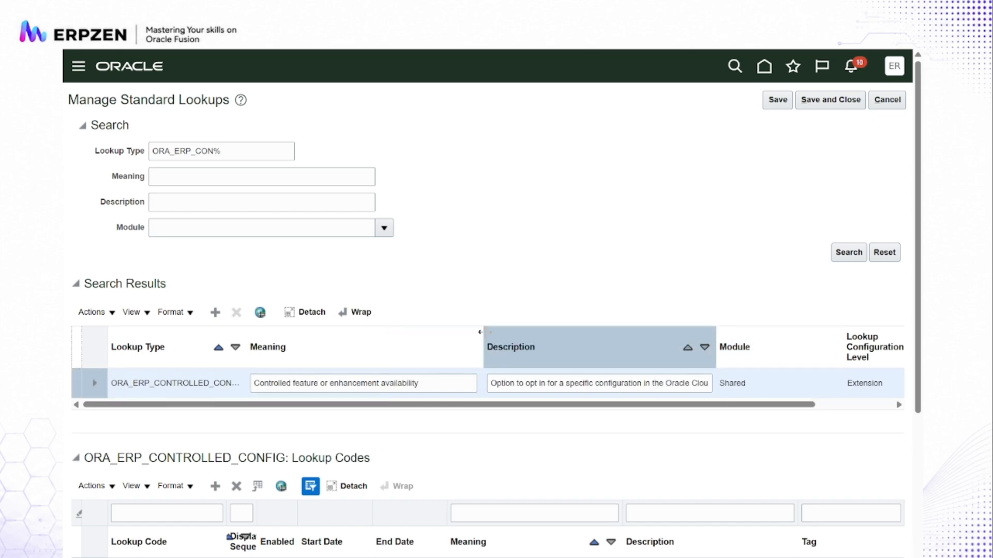
{"action": "left_click", "coordinate": [268, 339]}
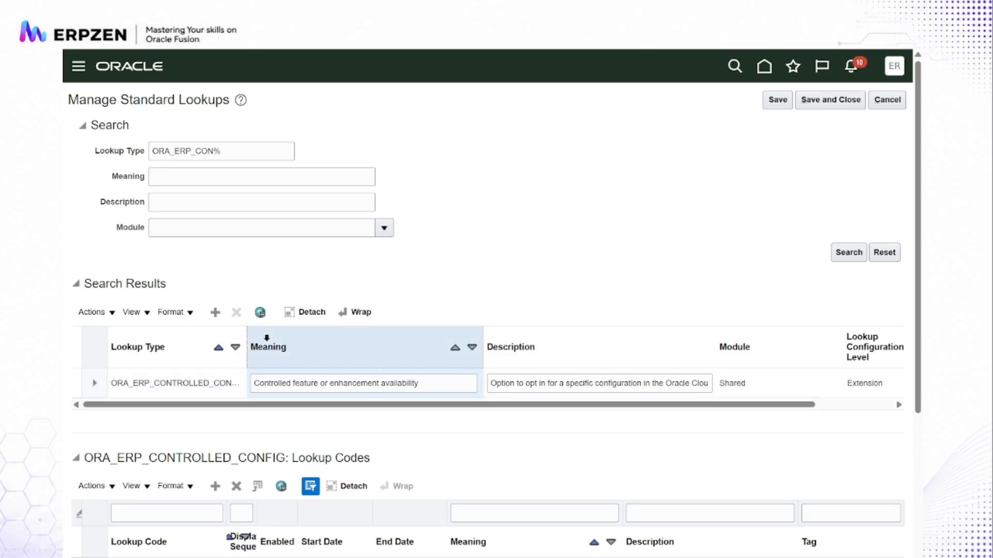
{"action": "left_click_drag", "start_coordinate": [251, 337], "coordinate": [309, 333]}
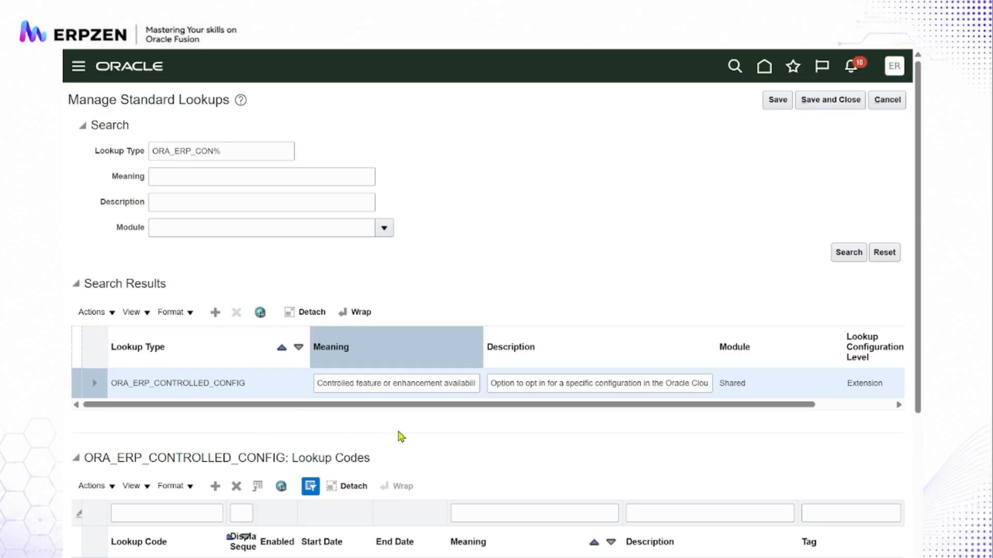
- Filter the lookup codes of ORA_ERP_CONTROLLED_CONFIG by the lookup code MDA_36604437
{"action": "scroll", "coordinate": [401, 437], "scroll_direction": "down", "scroll_amount": 3}
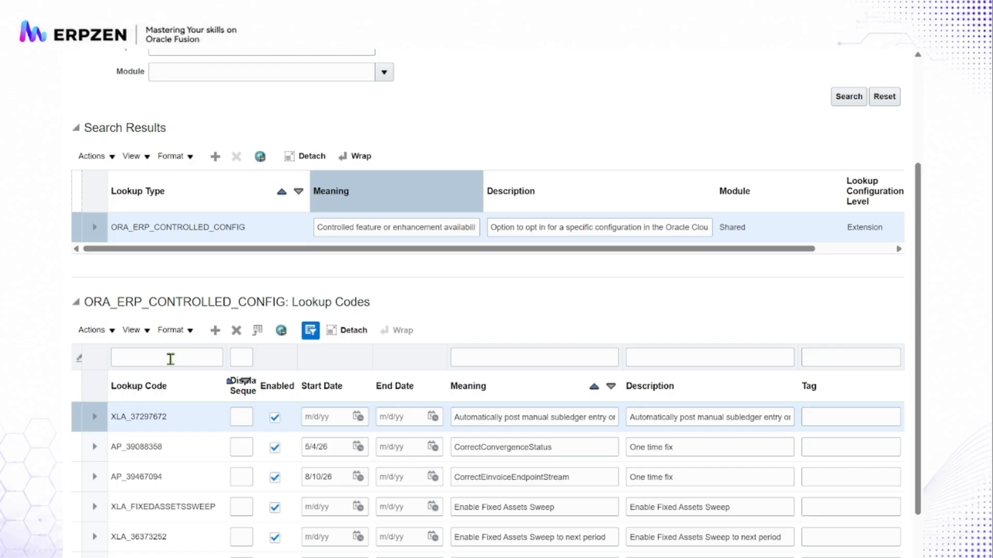
{"action": "left_click", "coordinate": [171, 358]}
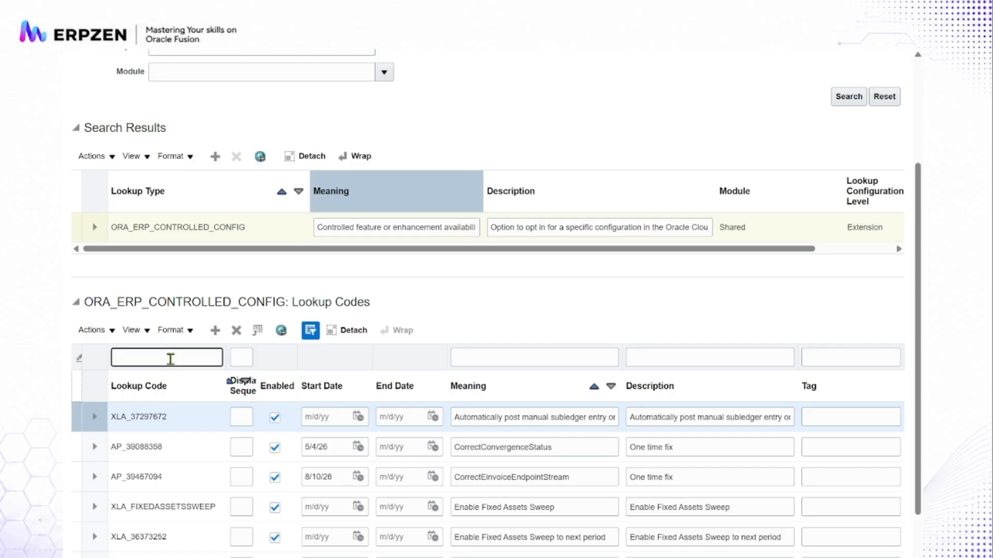
{"action": "type", "text": "MDA_3660443"}
{"action": "key", "text": "Return"}
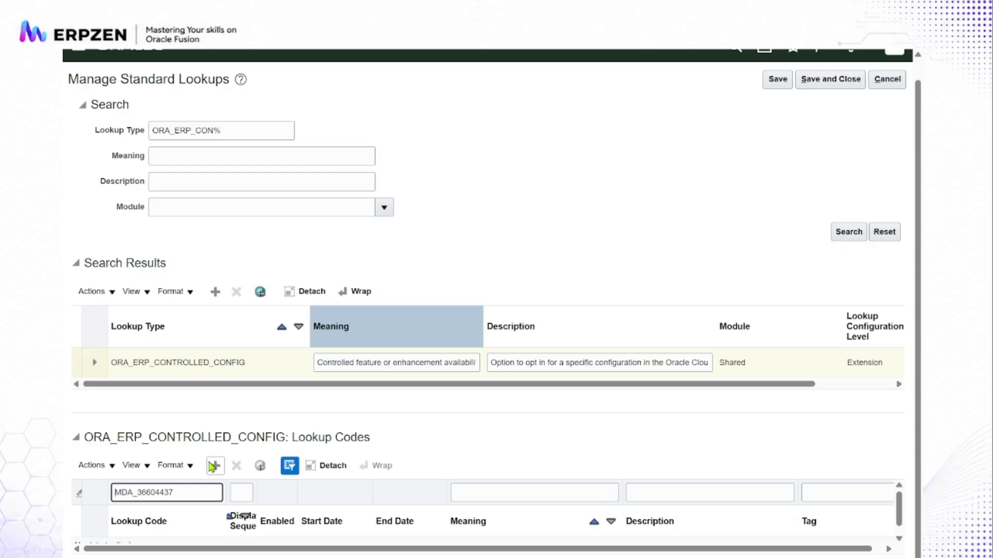
- Broaden the lookup code filter to MDA% and clear it again to list all lookup codes
{"action": "key", "text": "BackSpace"}
{"action": "key", "text": "BackSpace"}
{"action": "key", "text": "BackSpace"}
{"action": "key", "text": "BackSpace"}
{"action": "key", "text": "BackSpace"}
{"action": "key", "text": "BackSpace"}
{"action": "key", "text": "BackSpace"}
{"action": "key", "text": "BackSpace"}
{"action": "type", "text": "%"}
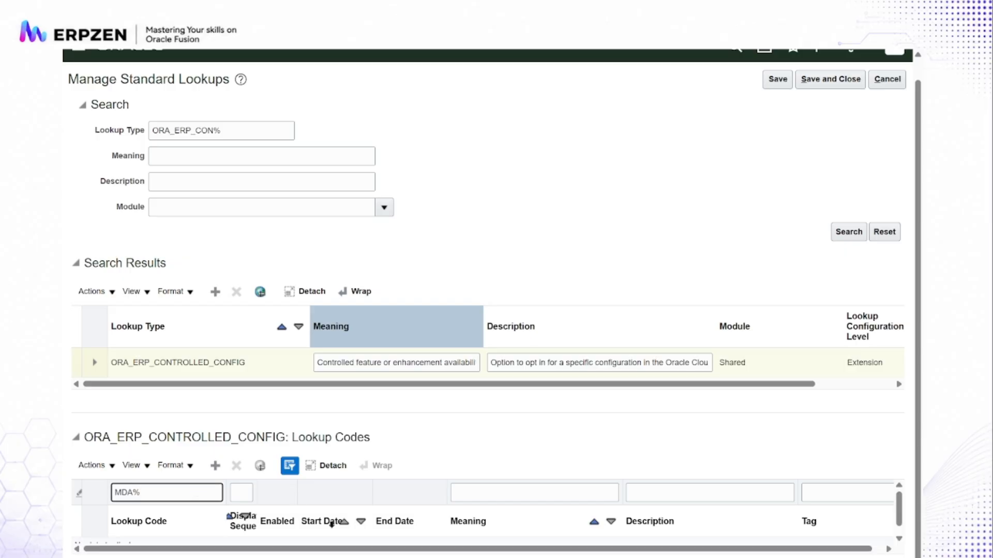
{"action": "key", "text": "BackSpace"}
{"action": "key", "text": "BackSpace"}
{"action": "key", "text": "Return"}
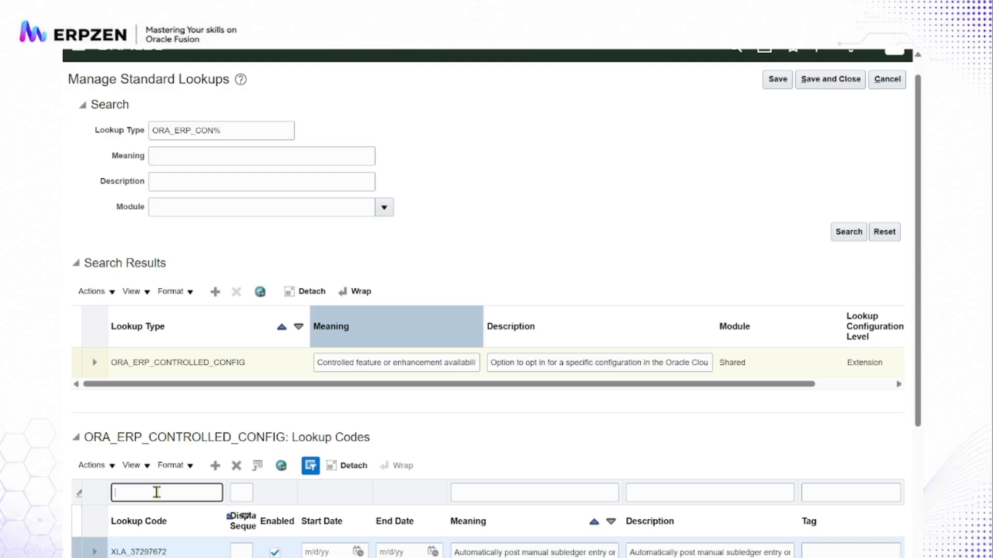
- Review the lookup codes of ORA_ERP_CONTROLLED_CONFIG and leave Manage Standard Lookups without saving
{"action": "scroll", "coordinate": [568, 415], "scroll_direction": "down", "scroll_amount": 5}
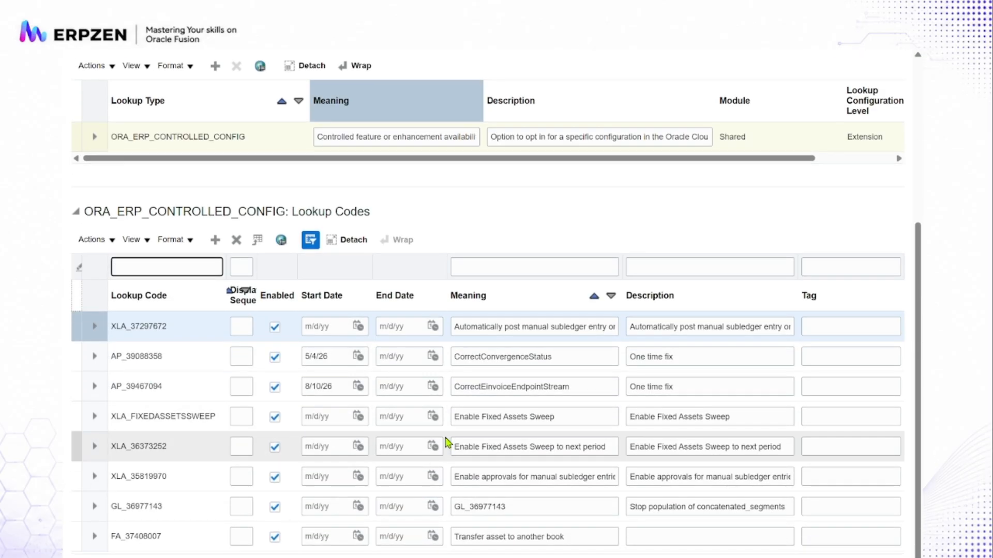
{"action": "scroll", "coordinate": [445, 443], "scroll_direction": "up", "scroll_amount": 1}
{"action": "scroll", "coordinate": [446, 443], "scroll_direction": "down", "scroll_amount": 1}
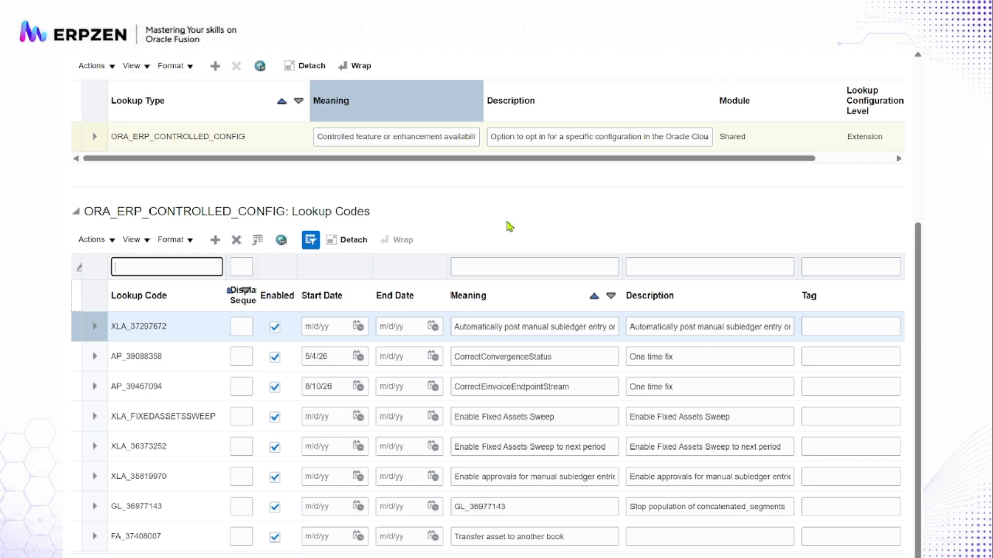
{"action": "scroll", "coordinate": [509, 227], "scroll_direction": "up", "scroll_amount": 5}
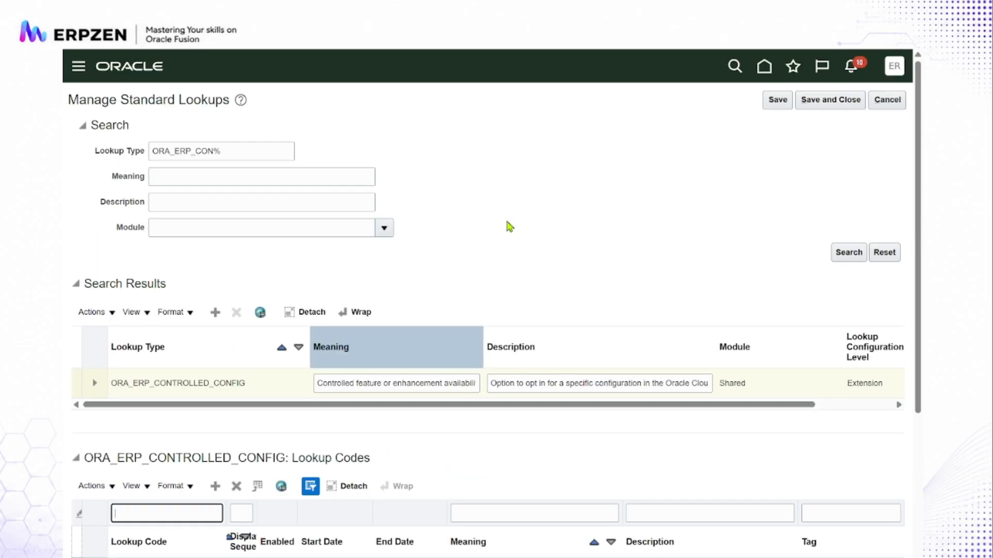
{"action": "left_click", "coordinate": [885, 103]}
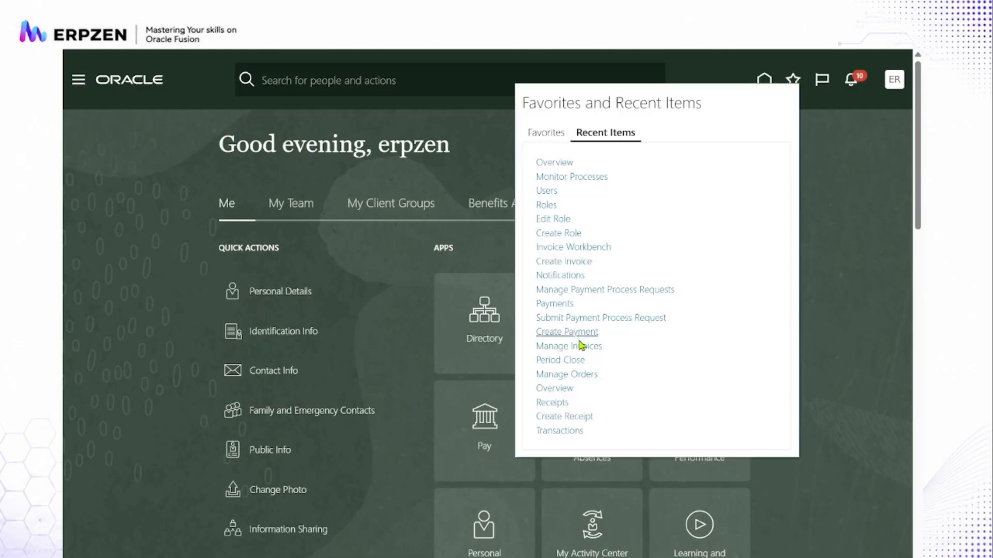
- Open the recently used Monitor Processes page and refresh the list of scheduled processes
{"action": "left_click", "coordinate": [592, 176]}
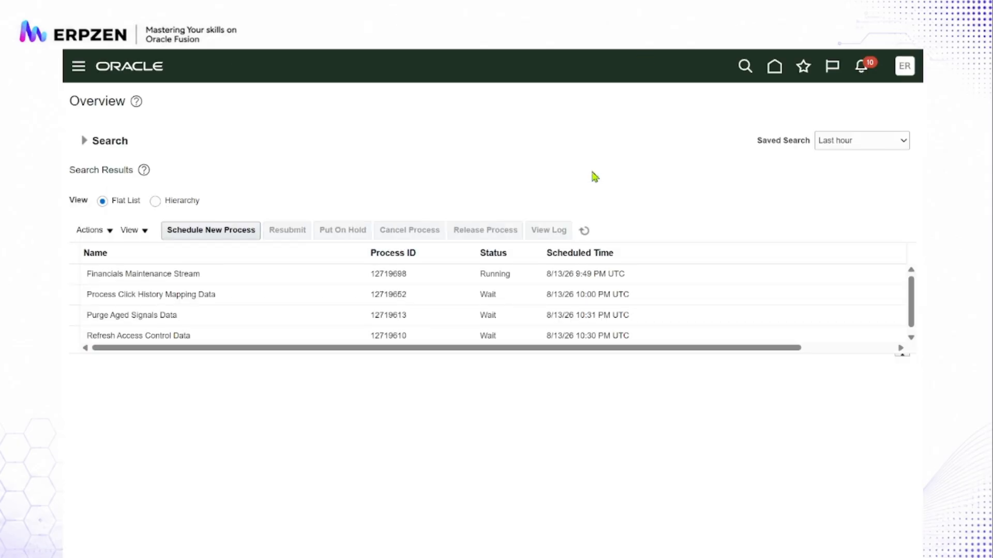
{"action": "left_click", "coordinate": [585, 231]}
{"action": "left_click", "coordinate": [585, 231]}
- Schedule the Retrieve Latest LDAP Changes job with its default options, submit it and acknowledge the submission
{"action": "left_click", "coordinate": [225, 235]}
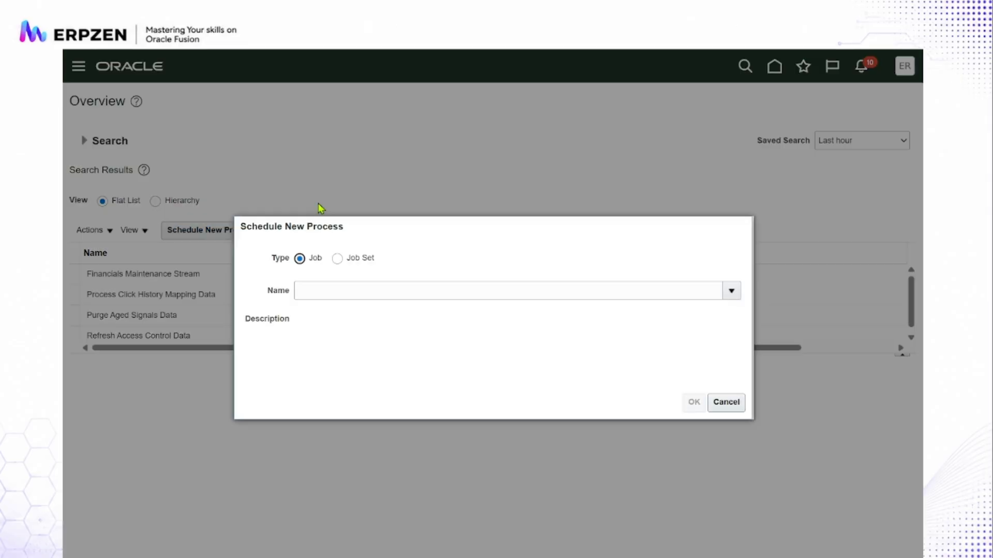
{"action": "left_click", "coordinate": [338, 286]}
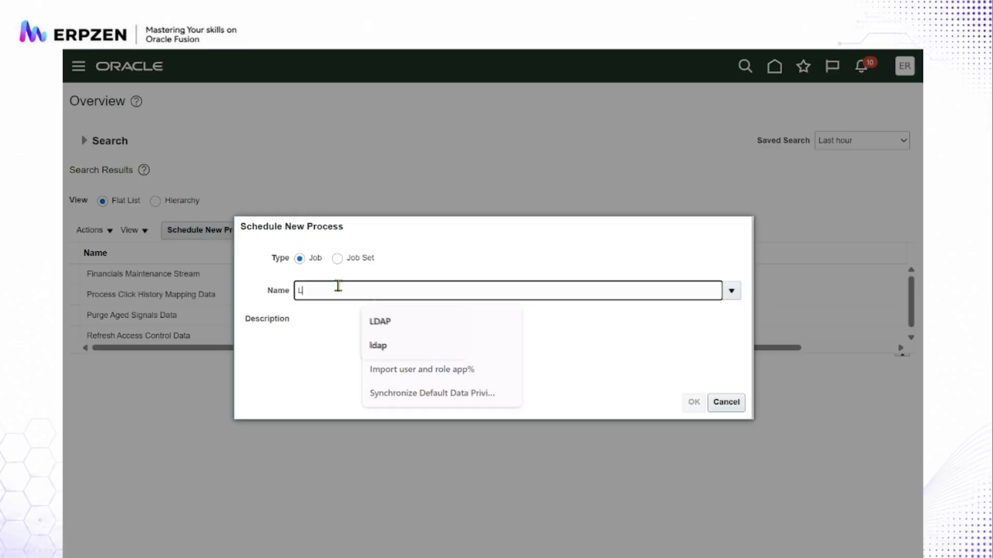
{"action": "type", "text": "LDAP"}
{"action": "left_click", "coordinate": [389, 321]}
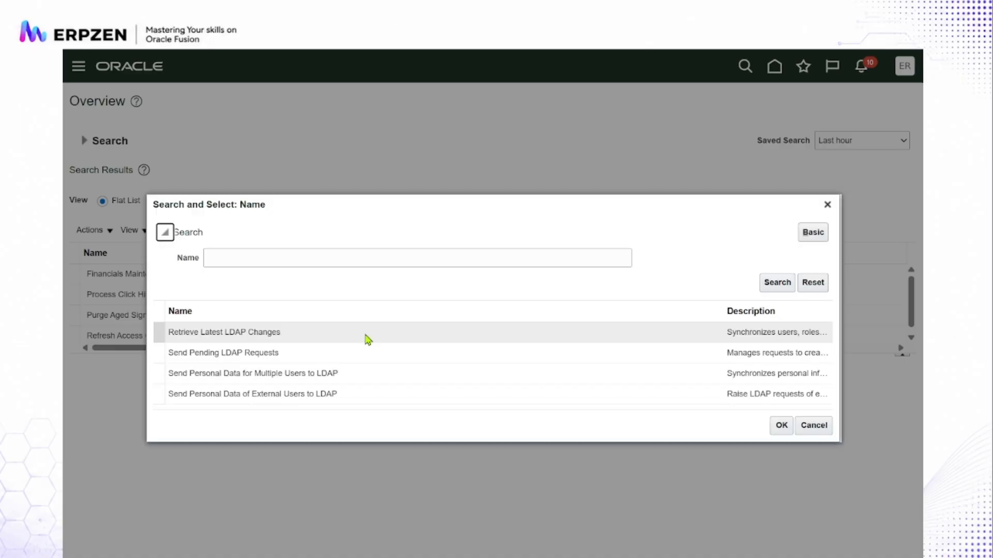
{"action": "left_click", "coordinate": [321, 332]}
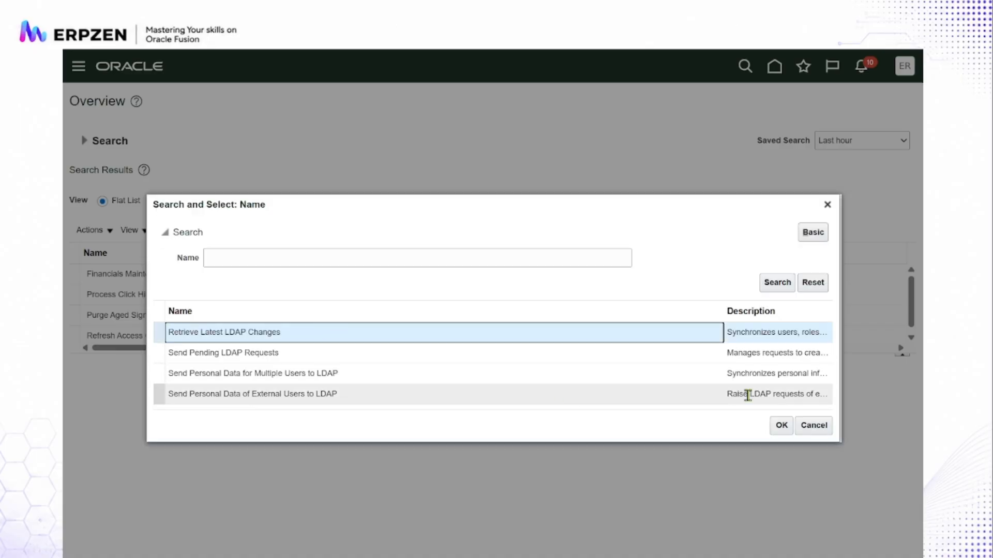
{"action": "left_click", "coordinate": [783, 427]}
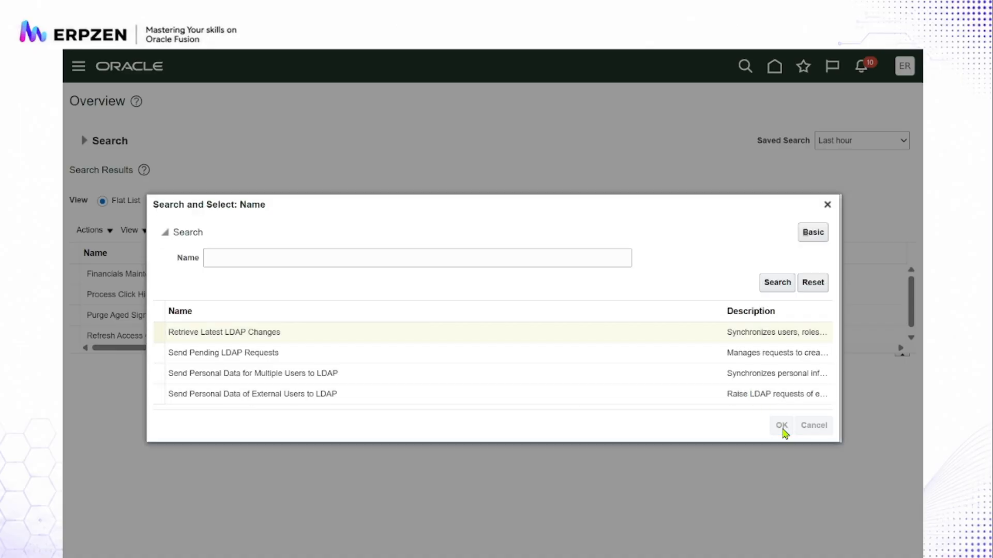
{"action": "left_click", "coordinate": [693, 403]}
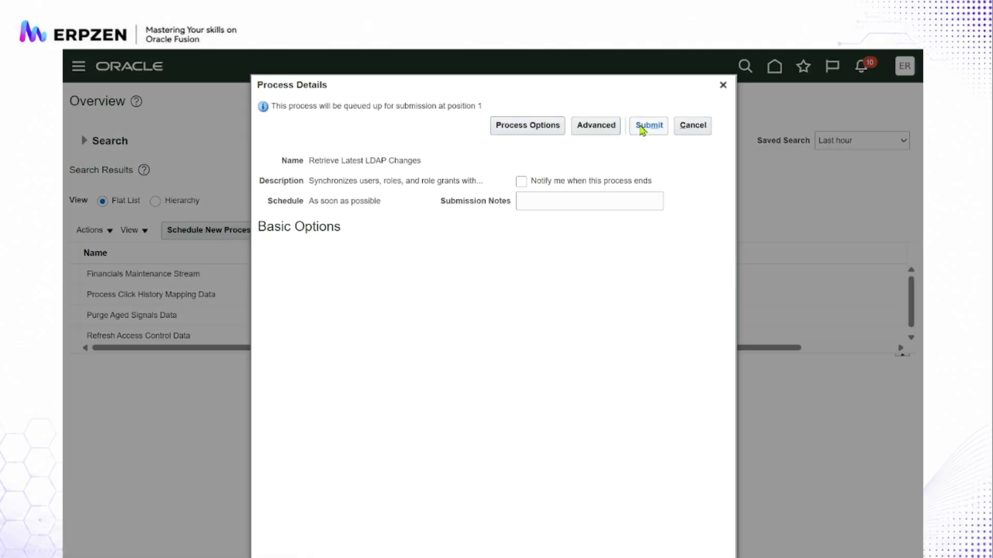
{"action": "left_click", "coordinate": [643, 127]}
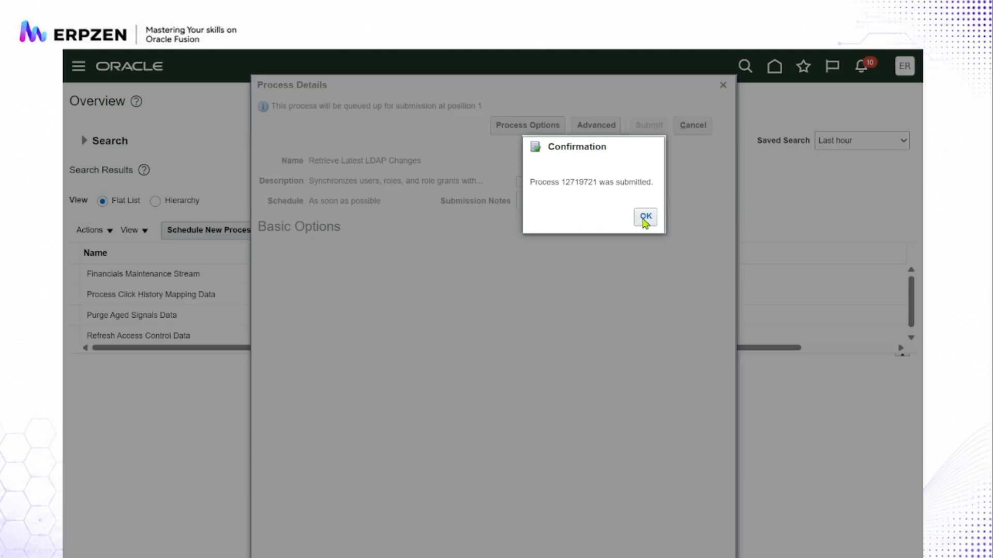
{"action": "left_click", "coordinate": [645, 217]}
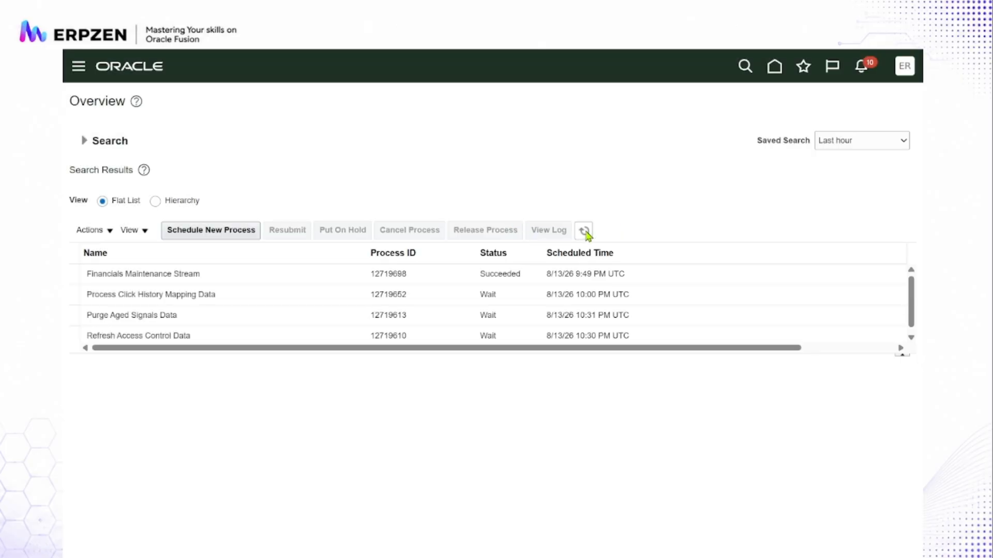
- Refresh the process list and choose Import Resource Application Security Data as the job for a new scheduled process
{"action": "left_click", "coordinate": [586, 232]}
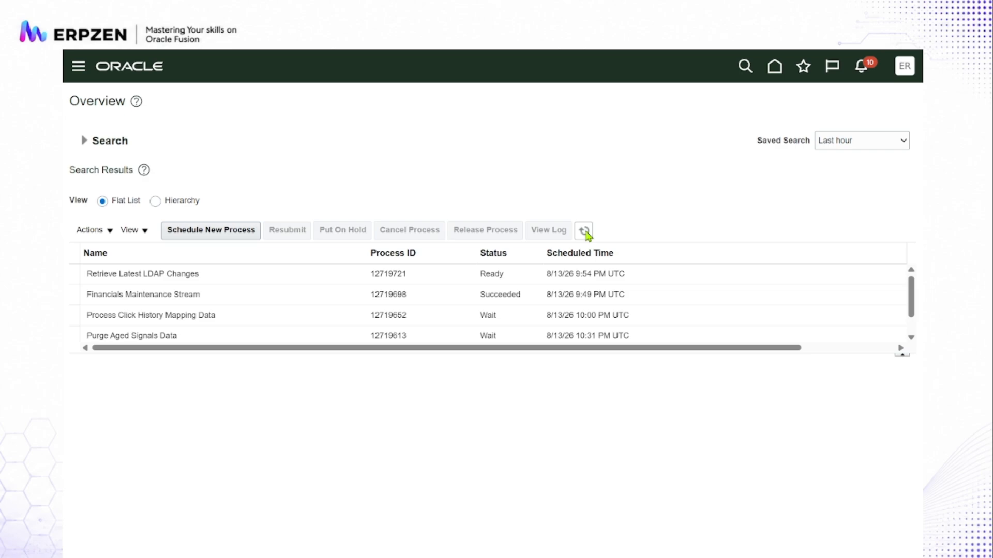
{"action": "left_click", "coordinate": [586, 233]}
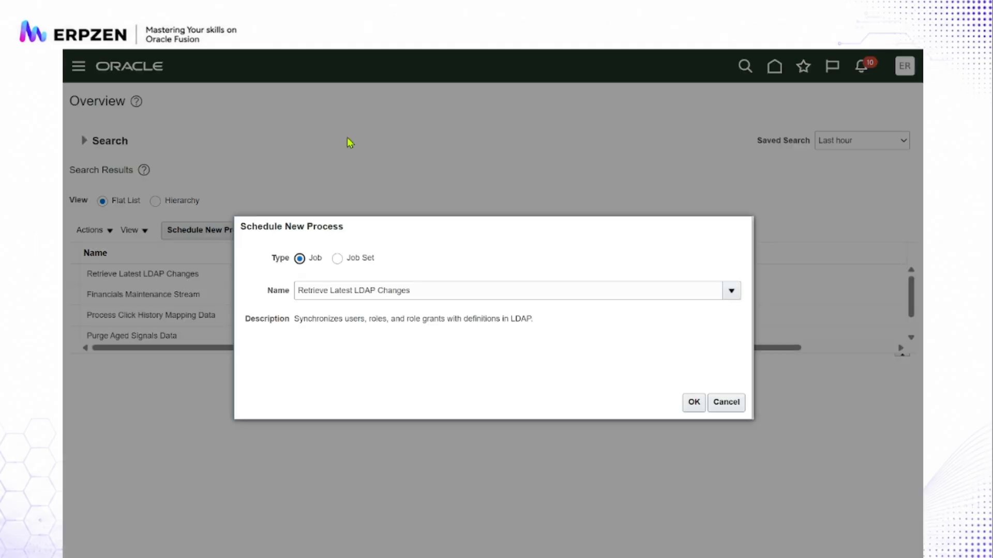
{"action": "triple_click", "coordinate": [426, 289]}
{"action": "key", "text": "BackSpace"}
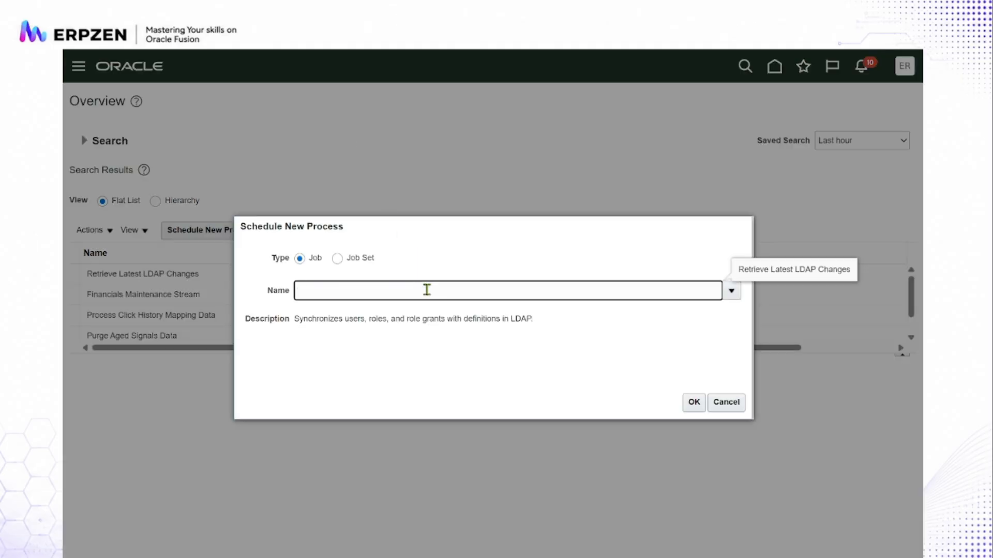
{"action": "type", "text": "Import "}
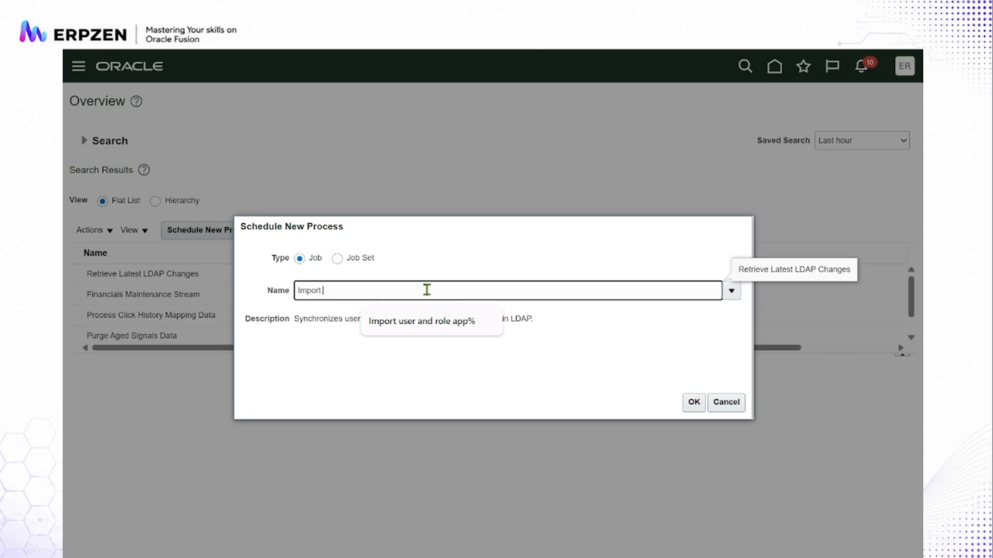
{"action": "type", "text": "res"}
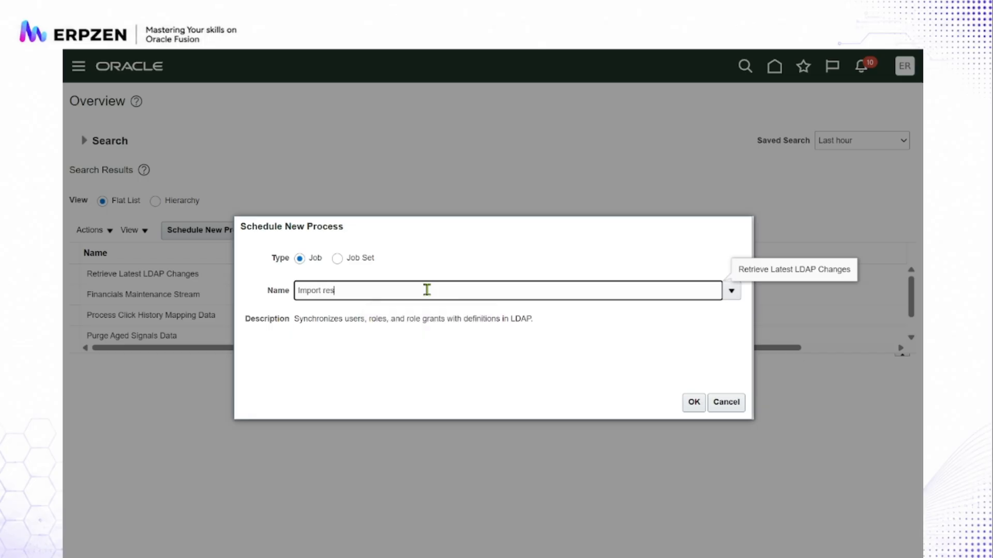
{"action": "type", "text": "ource application%"}
{"action": "key", "text": "Tab"}
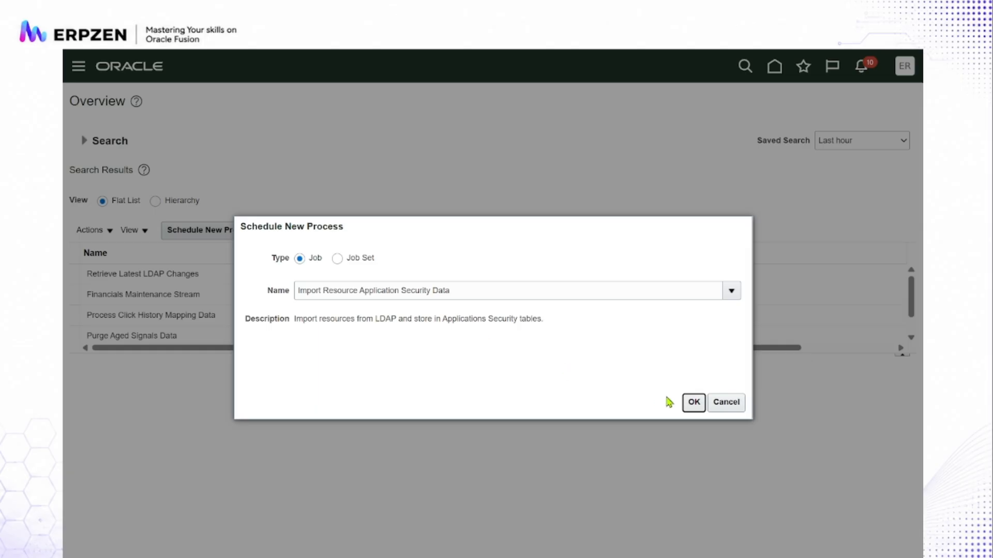
- Submit the Import Resource Application Security Data job with its default options, acknowledge the submission and refresh the process list
{"action": "left_click", "coordinate": [696, 403]}
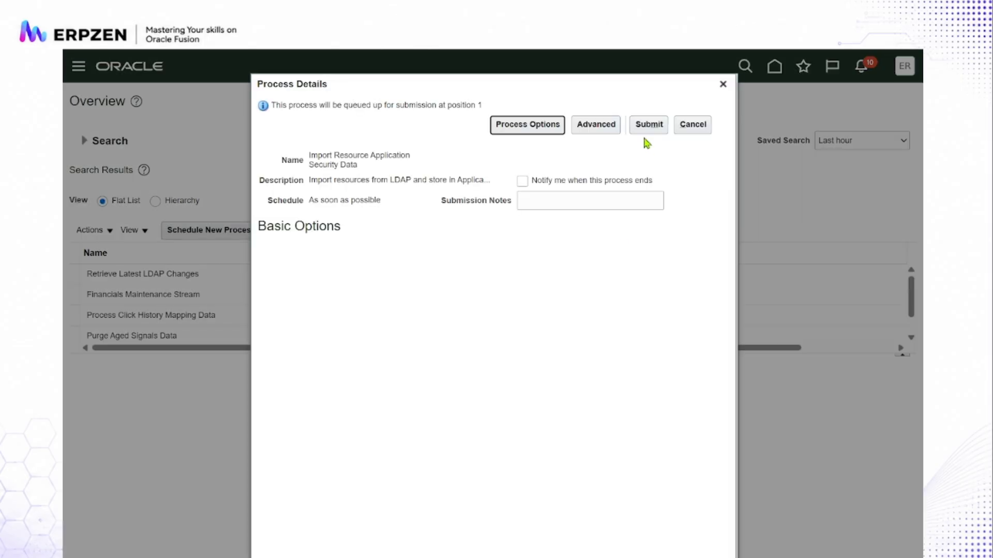
{"action": "left_click", "coordinate": [647, 130]}
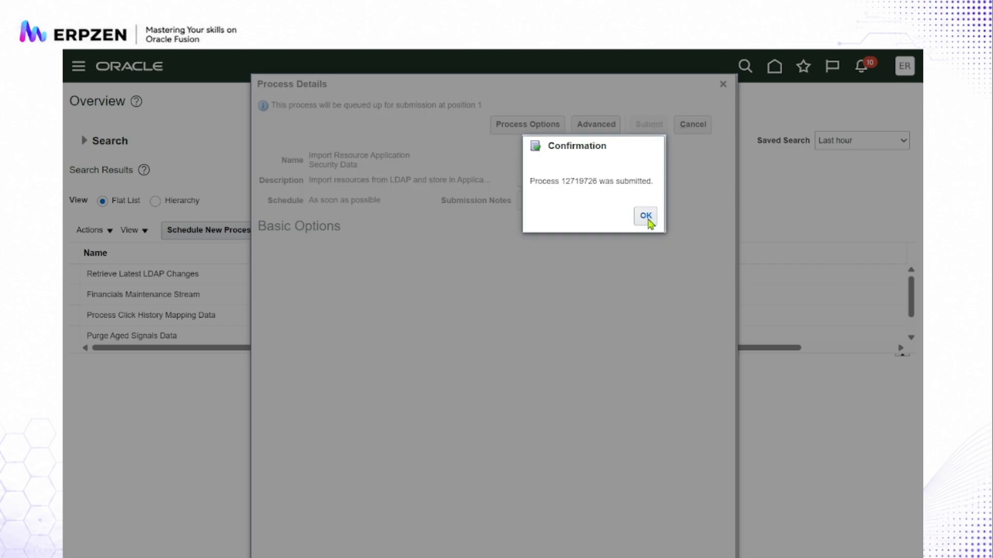
{"action": "left_click", "coordinate": [646, 219]}
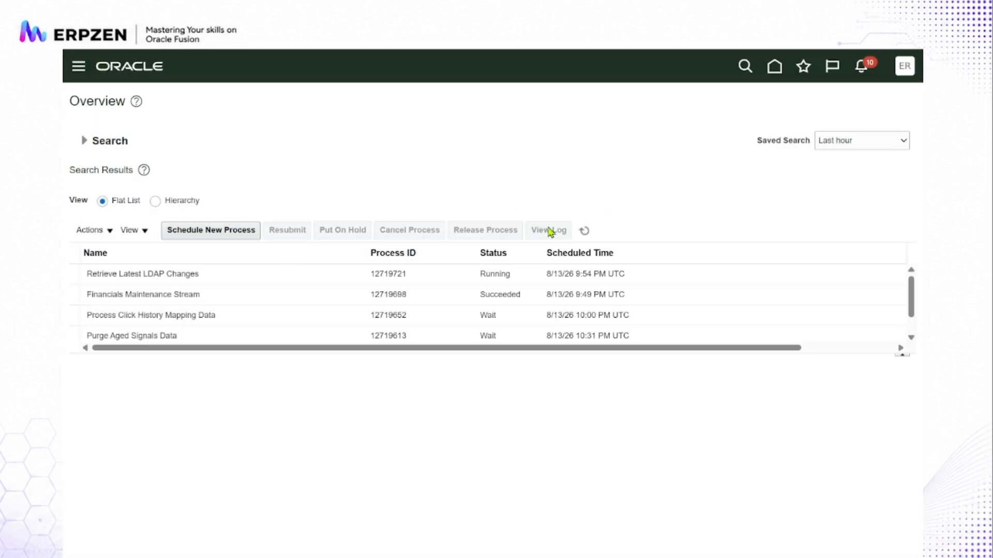
{"action": "left_click", "coordinate": [584, 231]}
- Start another scheduled process and choose the Import User and Role Application Security Data job
{"action": "left_click", "coordinate": [220, 231]}
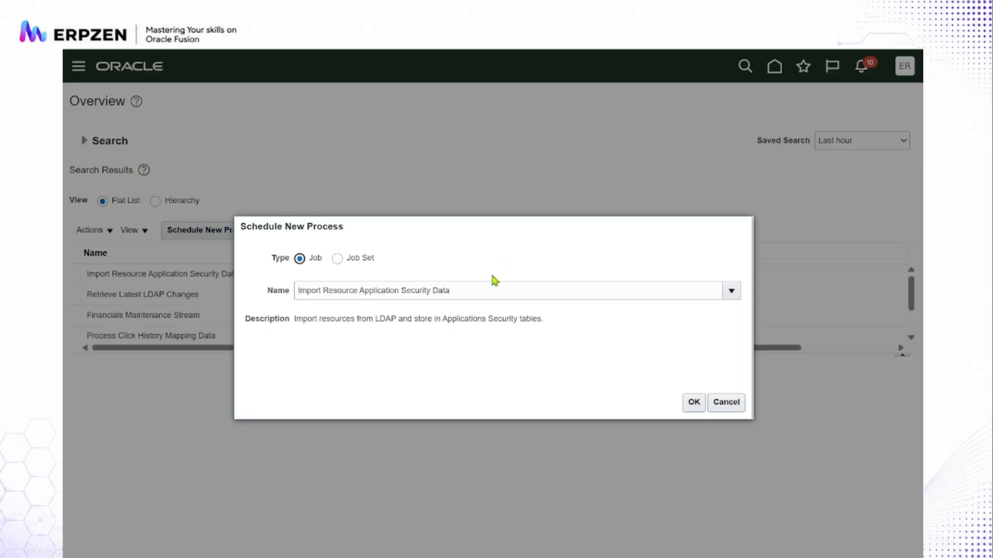
{"action": "triple_click", "coordinate": [483, 287]}
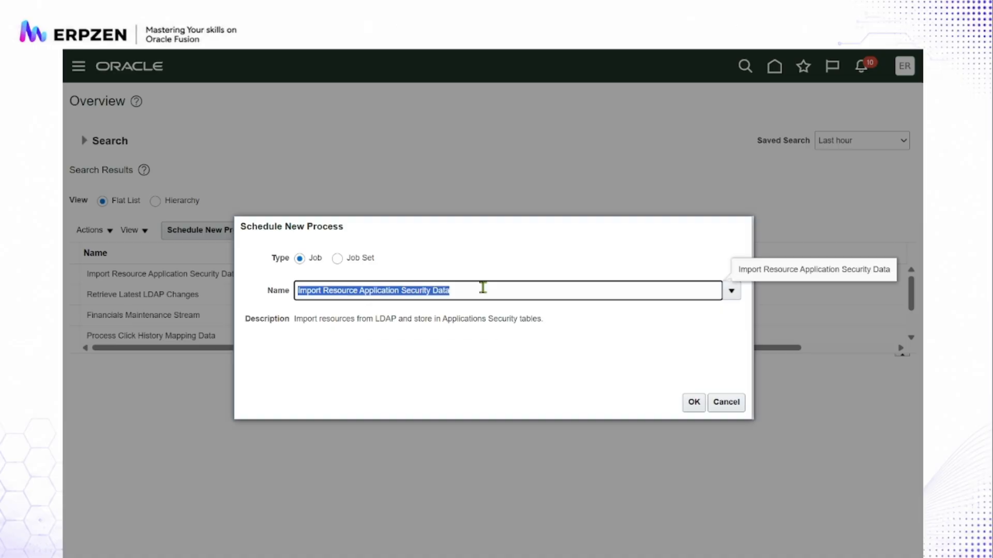
{"action": "type", "text": "Import u"}
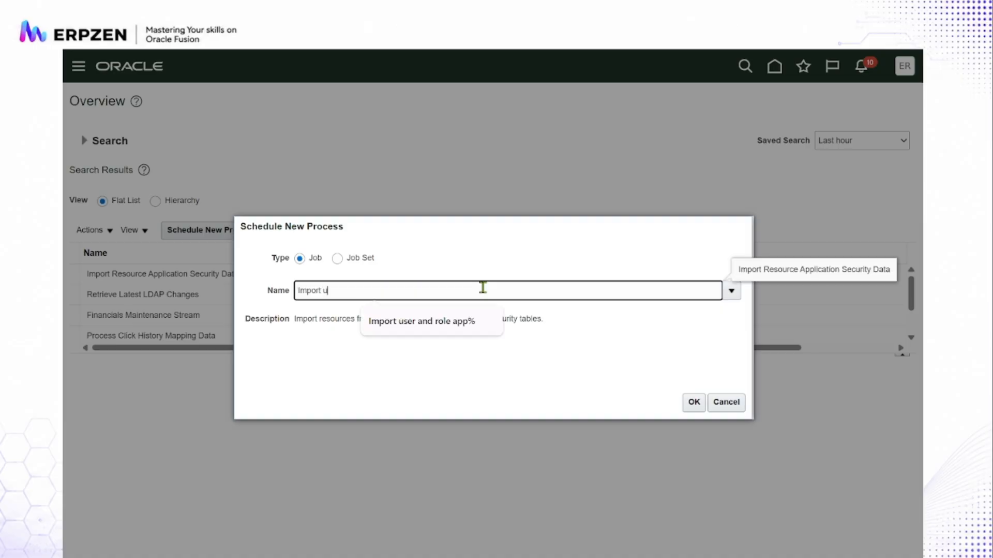
{"action": "type", "text": "ser and role%"}
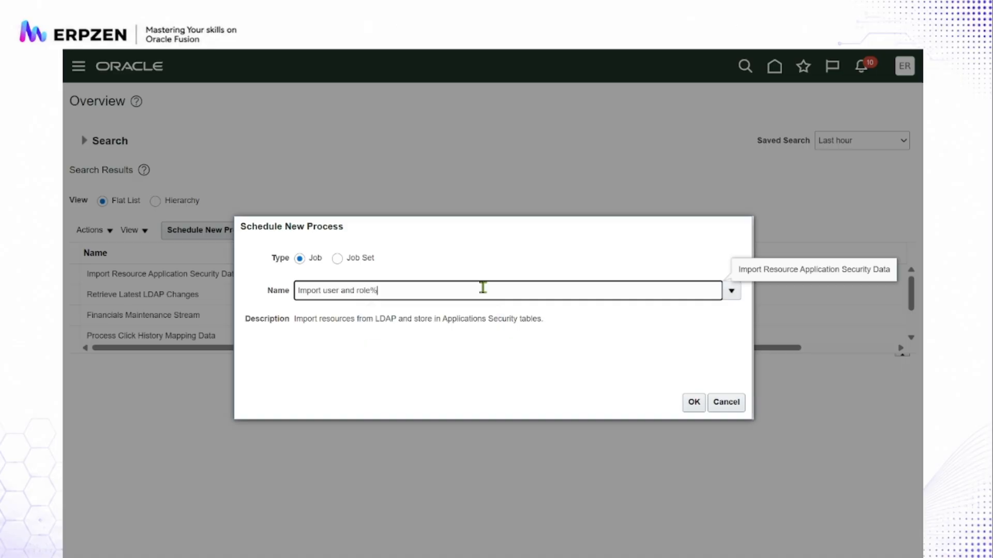
{"action": "key", "text": "Tab"}
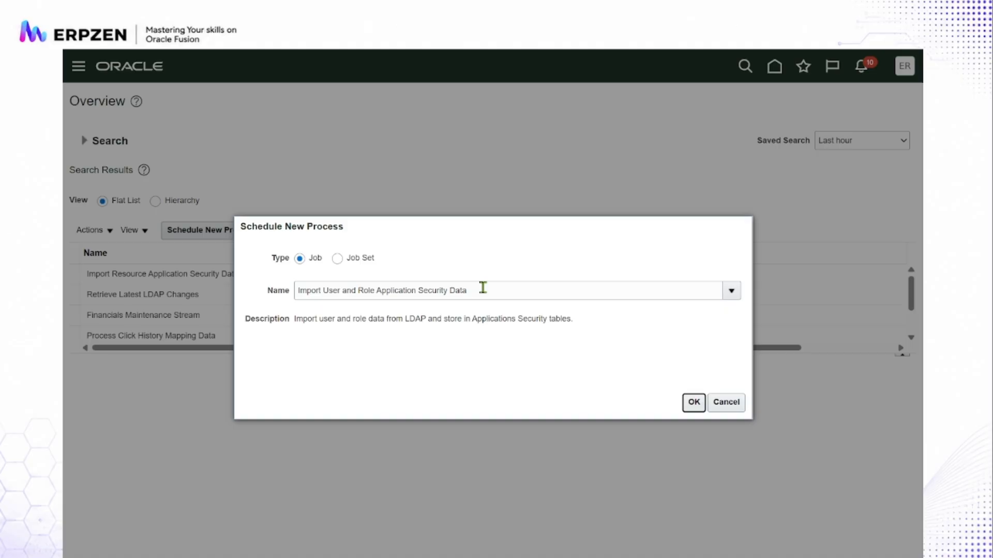
- Submit the Import User and Role Application Security Data job with its default options and acknowledge the submission
{"action": "left_click", "coordinate": [695, 406]}
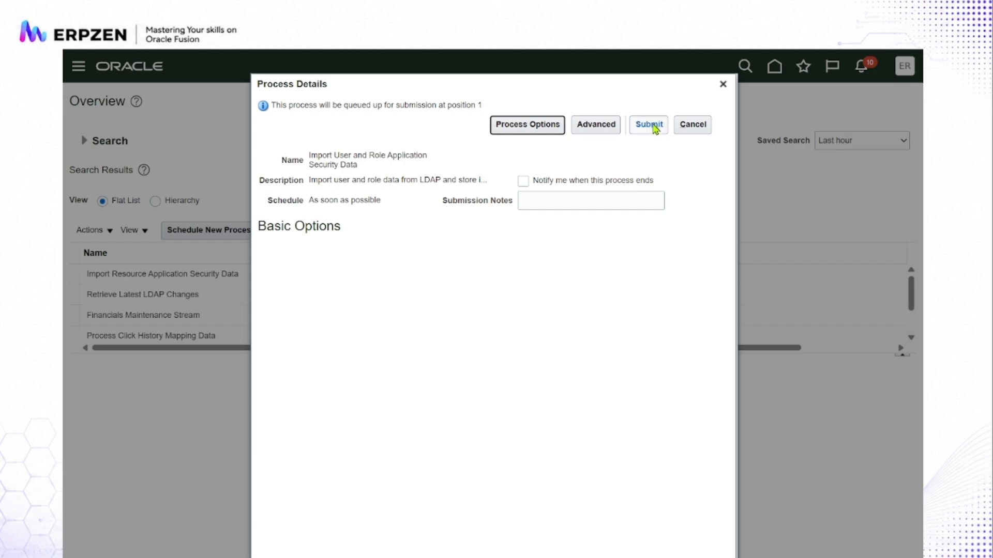
{"action": "left_click", "coordinate": [653, 128]}
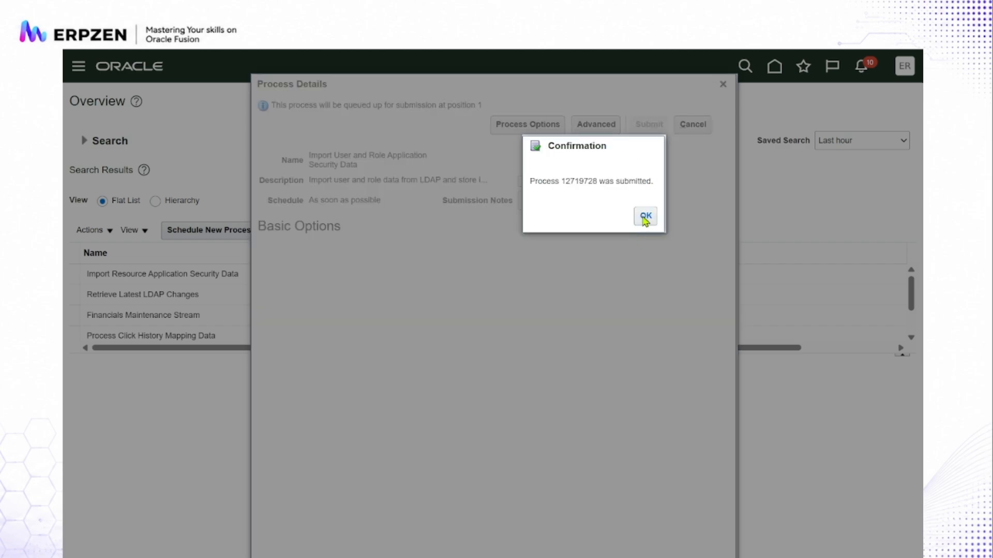
{"action": "left_click", "coordinate": [645, 217]}
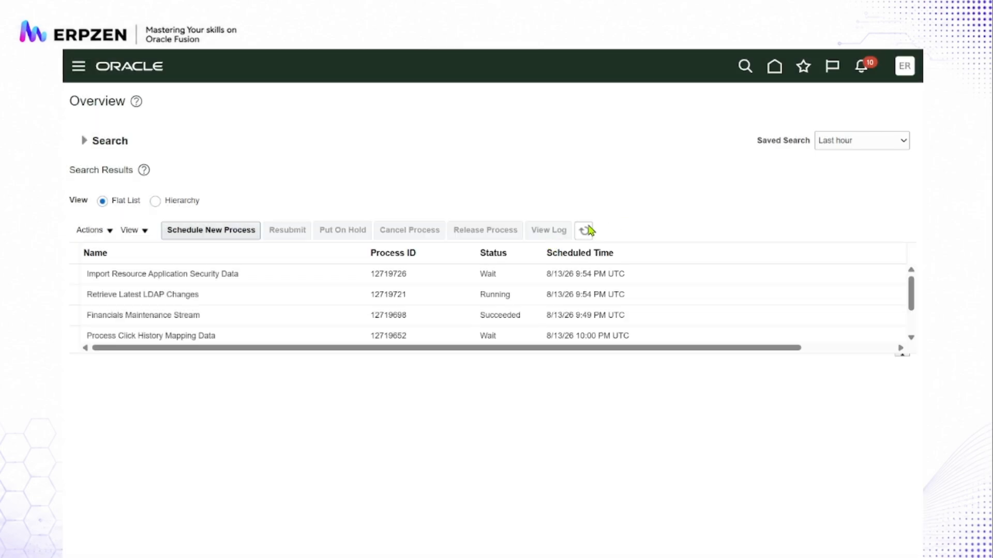
- Refresh the scheduled processes list repeatedly to check the status of the three submitted jobs
{"action": "left_click", "coordinate": [585, 231]}
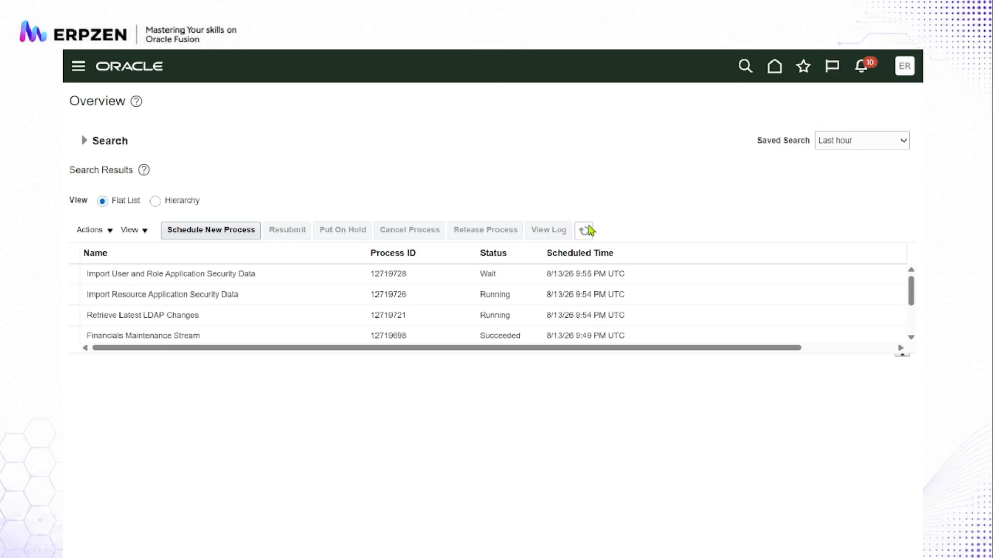
{"action": "left_click", "coordinate": [588, 231]}
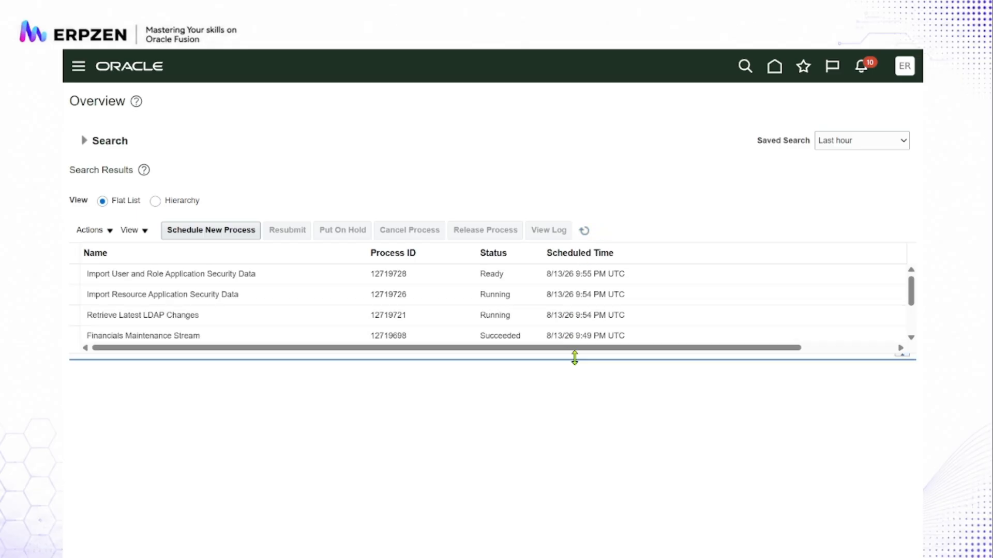
{"action": "left_click", "coordinate": [586, 232]}
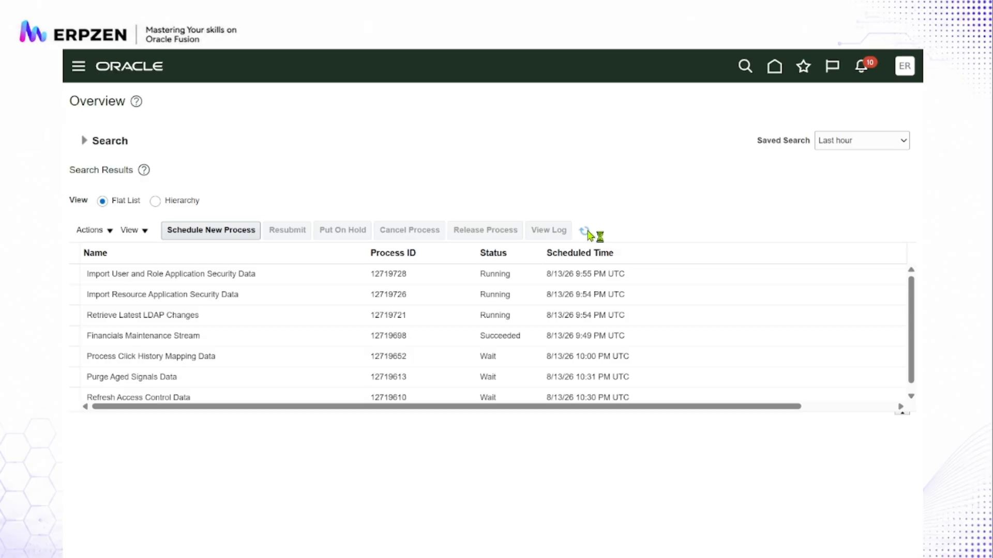
{"action": "left_click", "coordinate": [587, 232]}
{"action": "left_click", "coordinate": [589, 234]}
- Sign out of Oracle Applications Cloud and sign back in with the account's user ID and password
{"action": "left_click", "coordinate": [904, 69]}
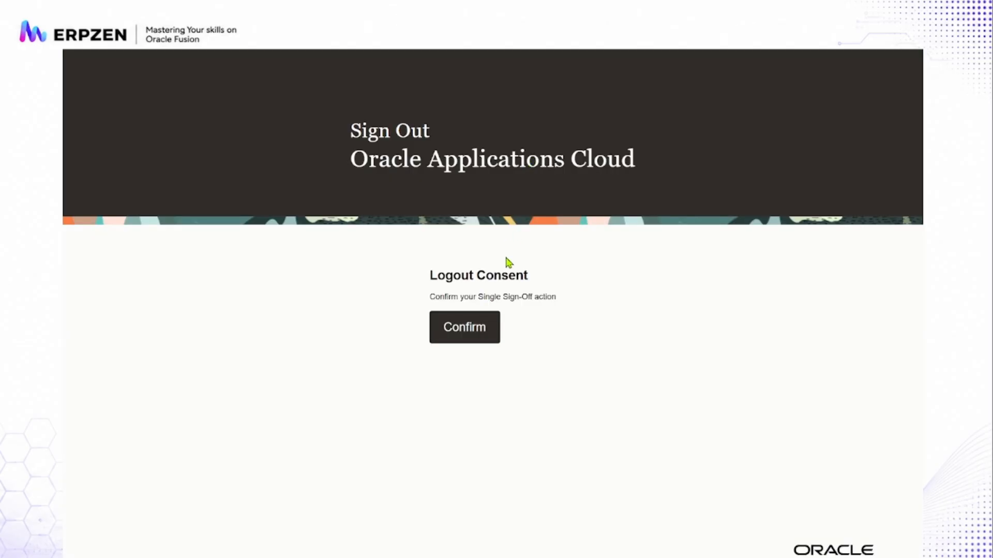
{"action": "left_click", "coordinate": [467, 336]}
{"action": "left_click", "coordinate": [444, 293]}
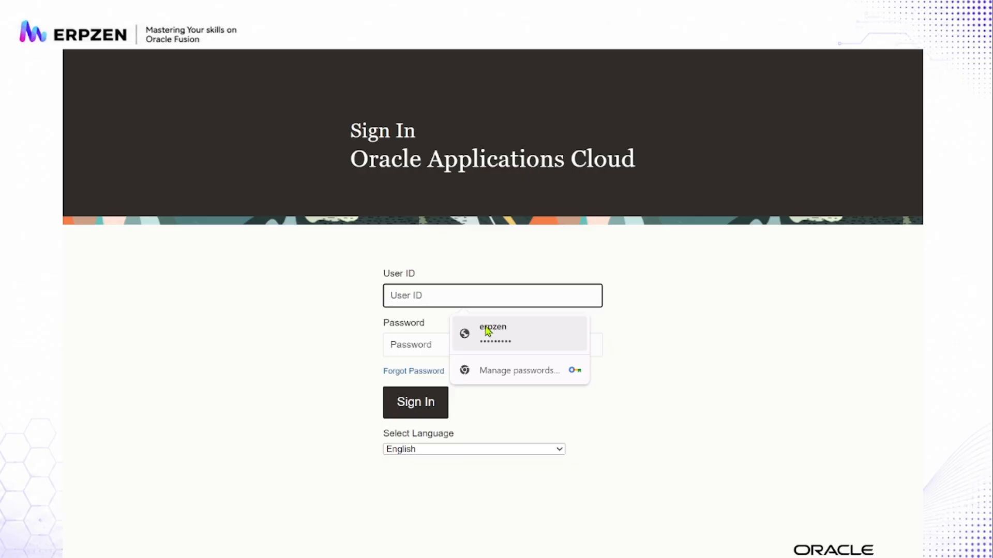
{"action": "type", "text": "erpzem"}
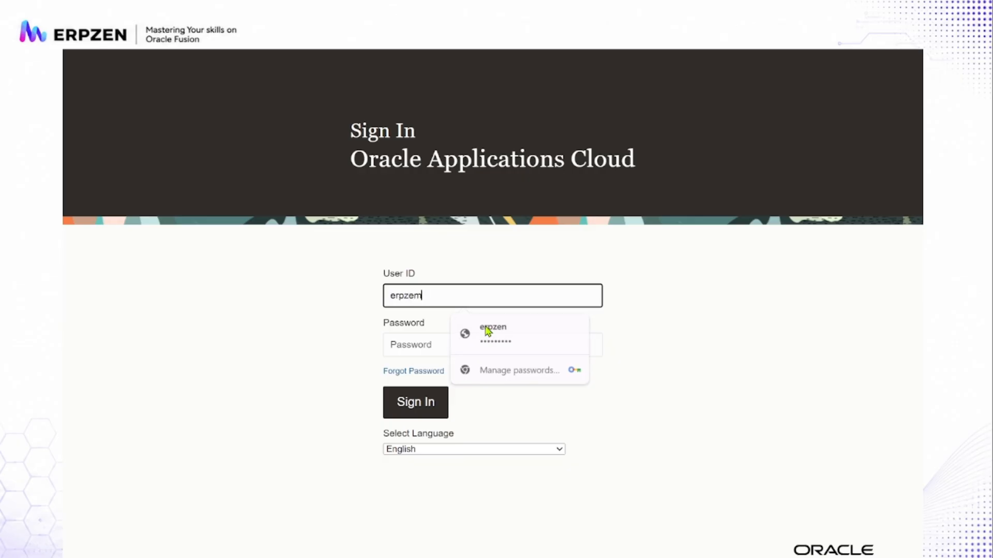
{"action": "key", "text": "BackSpace"}
{"action": "type", "text": "n"}
{"action": "key", "text": "Tab"}
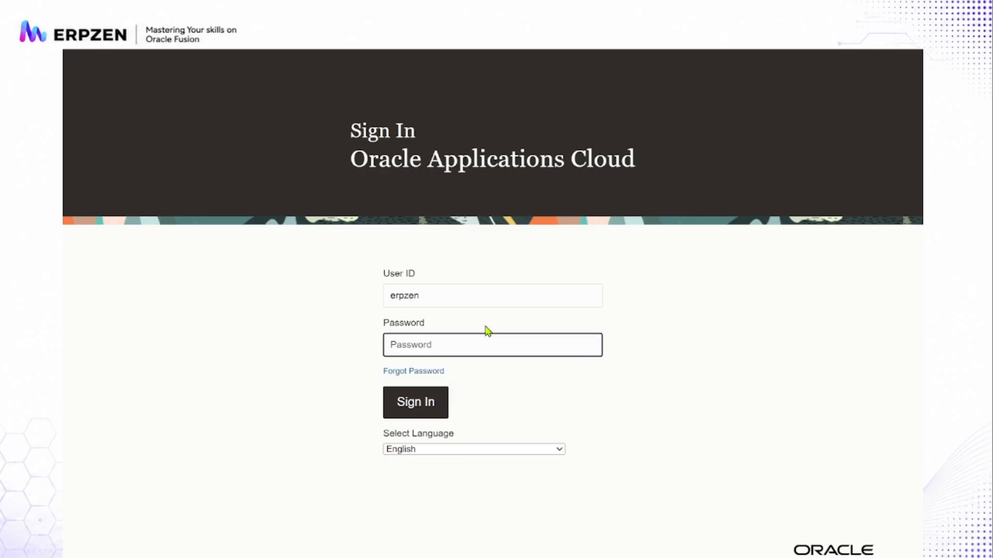
{"action": "type", "text": "•••••••"}
{"action": "left_click", "coordinate": [436, 408]}
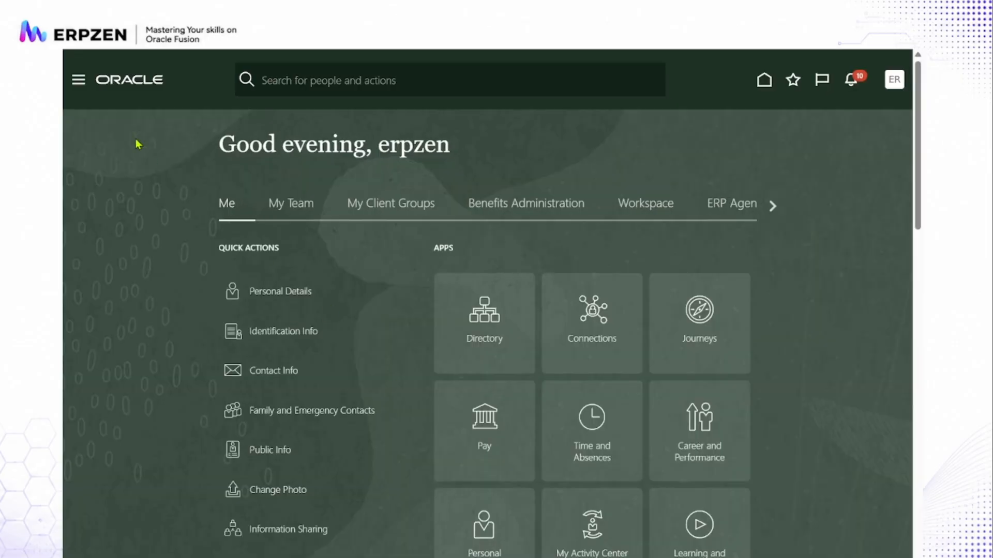
- Look through the application groups on the home page
{"action": "left_click", "coordinate": [772, 206]}
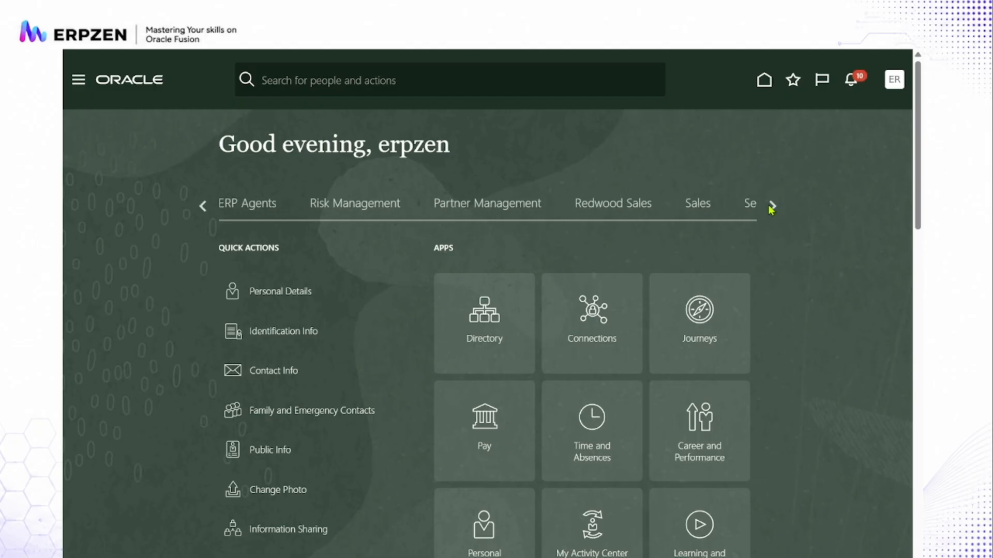
{"action": "left_click", "coordinate": [772, 206]}
{"action": "left_click", "coordinate": [772, 206]}
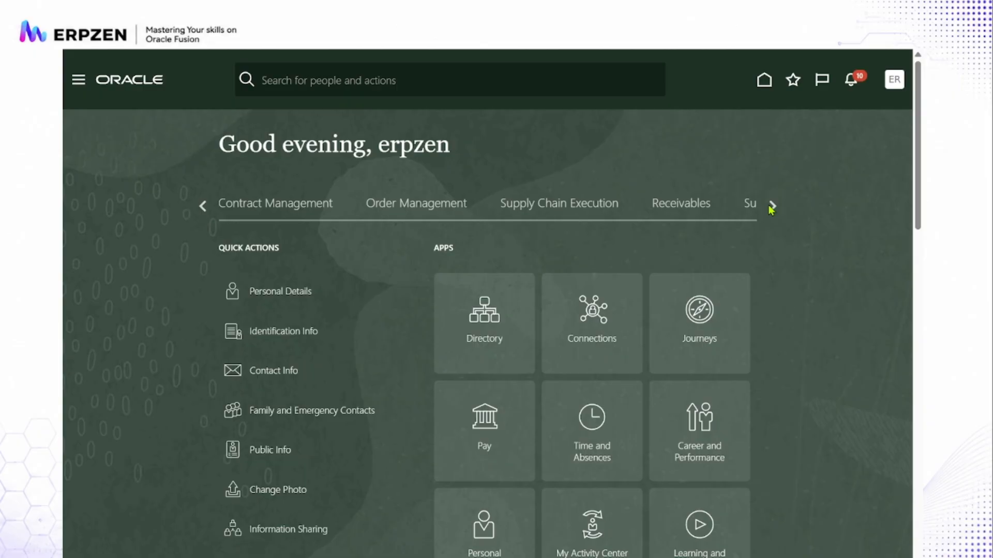
{"action": "left_click", "coordinate": [772, 206]}
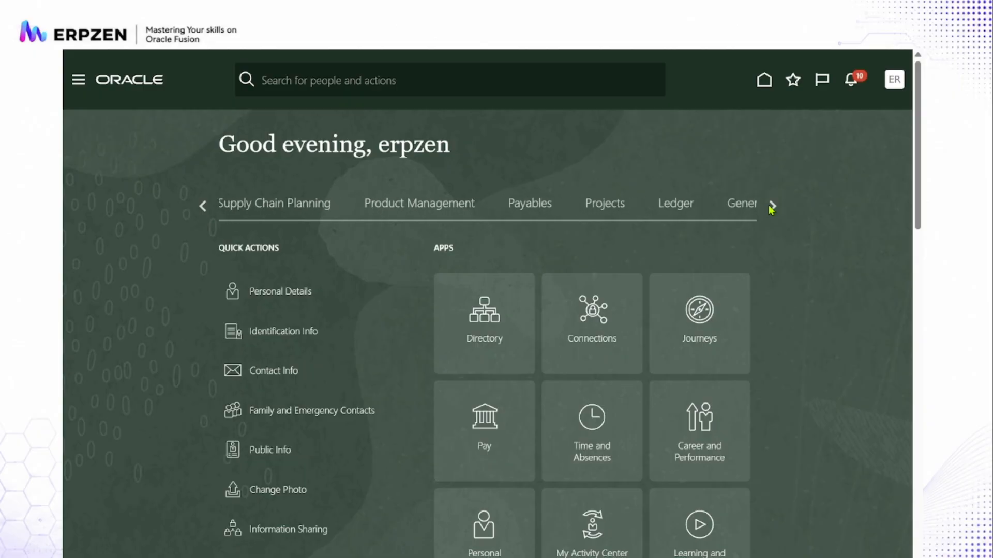
{"action": "left_click", "coordinate": [772, 206]}
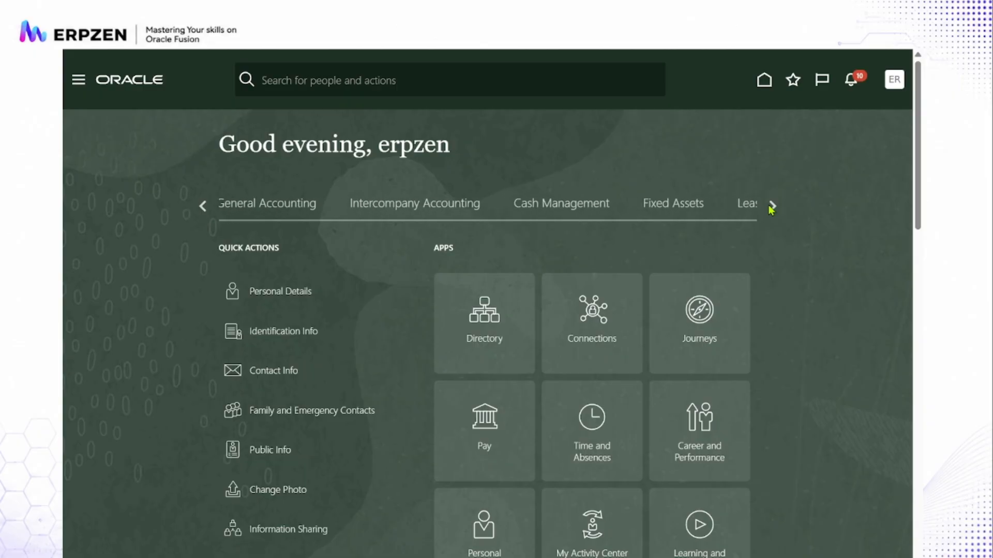
{"action": "left_click", "coordinate": [772, 206]}
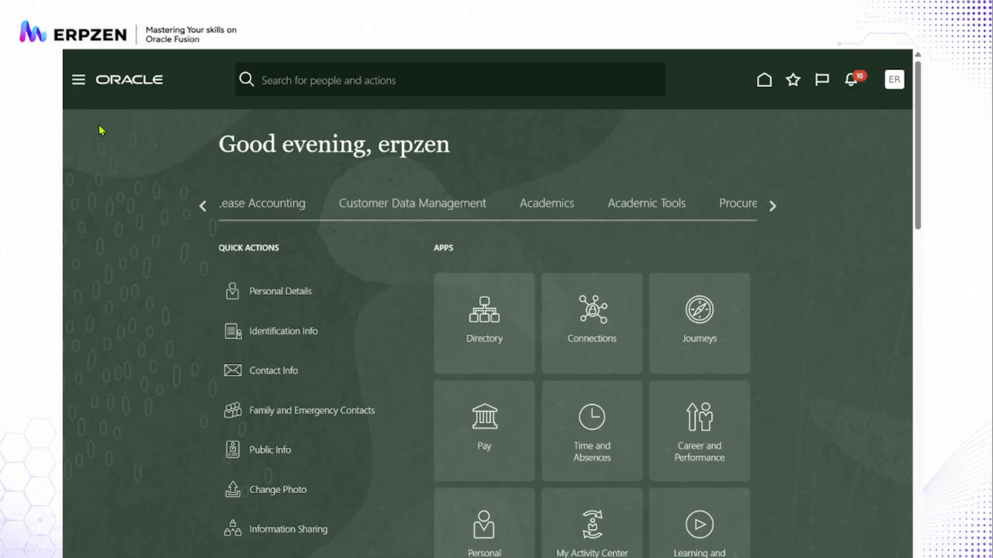
- Open the Payments Agent from the ERP Agents group and display the topics it can help with
{"action": "left_click", "coordinate": [78, 83]}
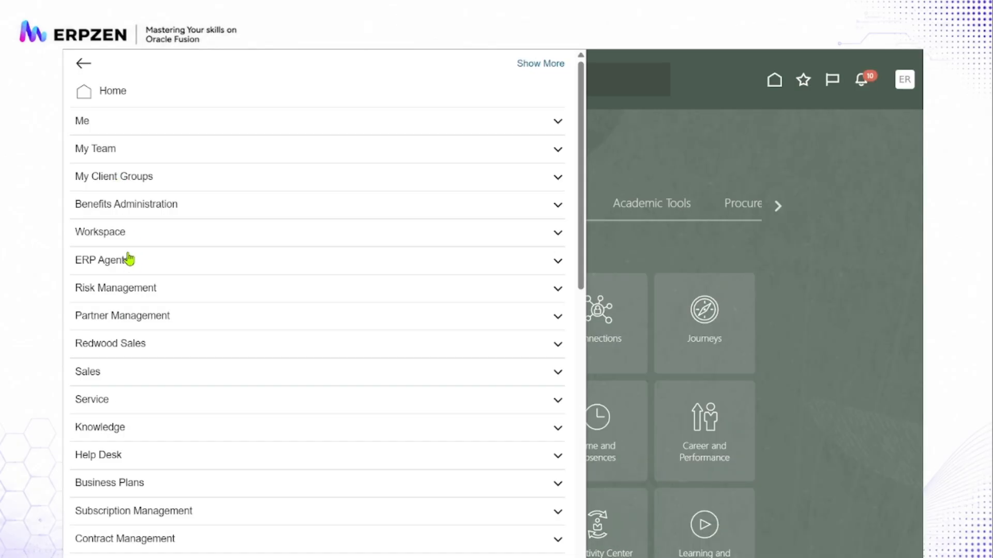
{"action": "left_click", "coordinate": [129, 260]}
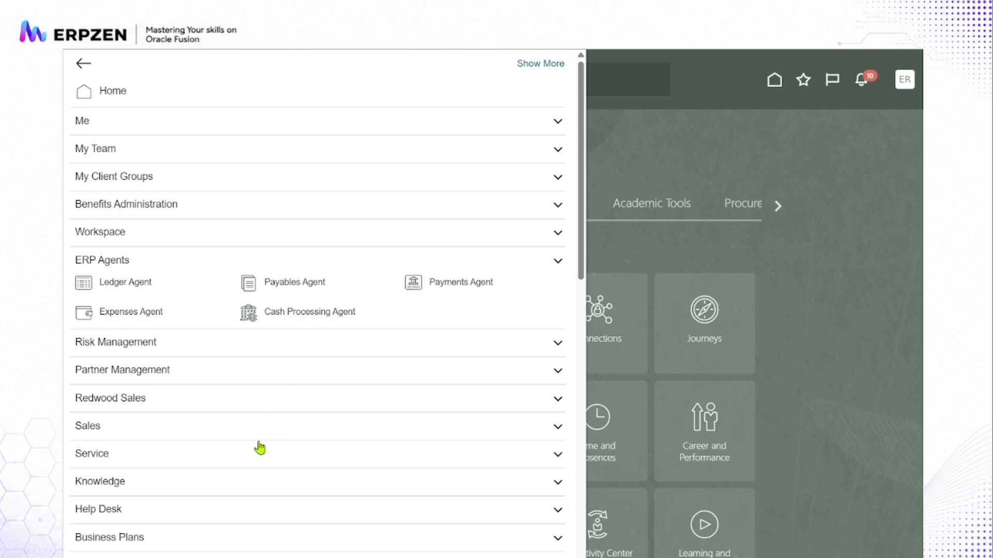
{"action": "scroll", "coordinate": [260, 448], "scroll_direction": "down", "scroll_amount": 12}
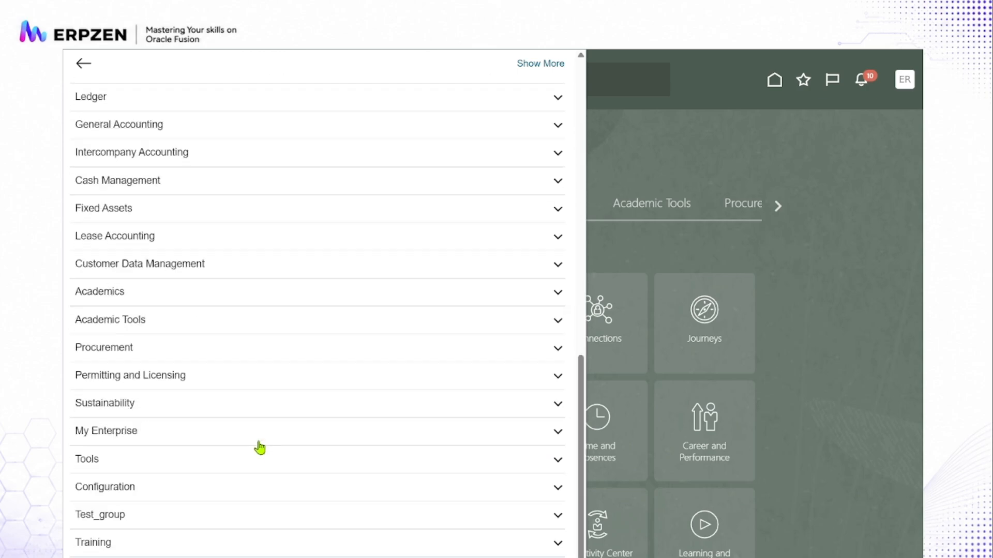
{"action": "scroll", "coordinate": [260, 448], "scroll_direction": "up", "scroll_amount": 12}
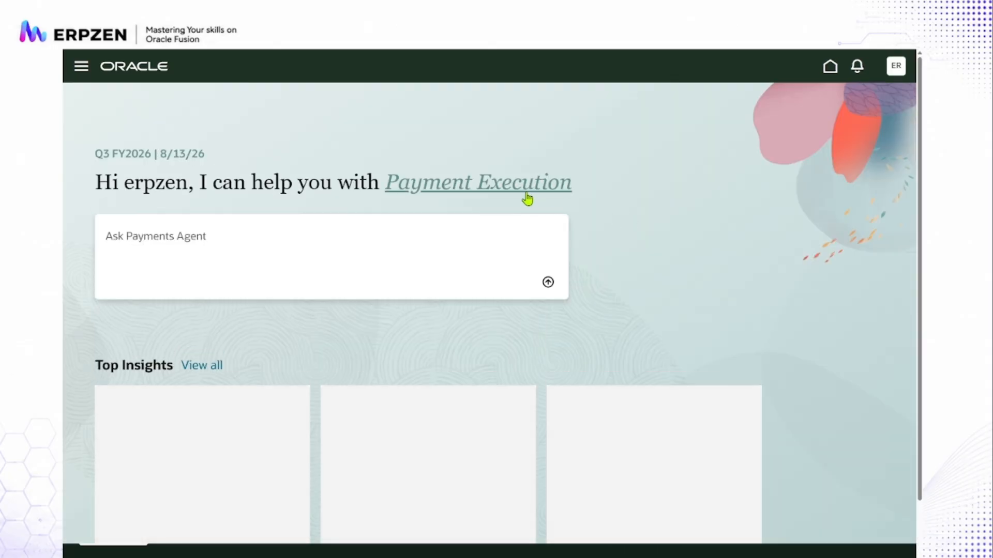
{"action": "left_click", "coordinate": [505, 189]}
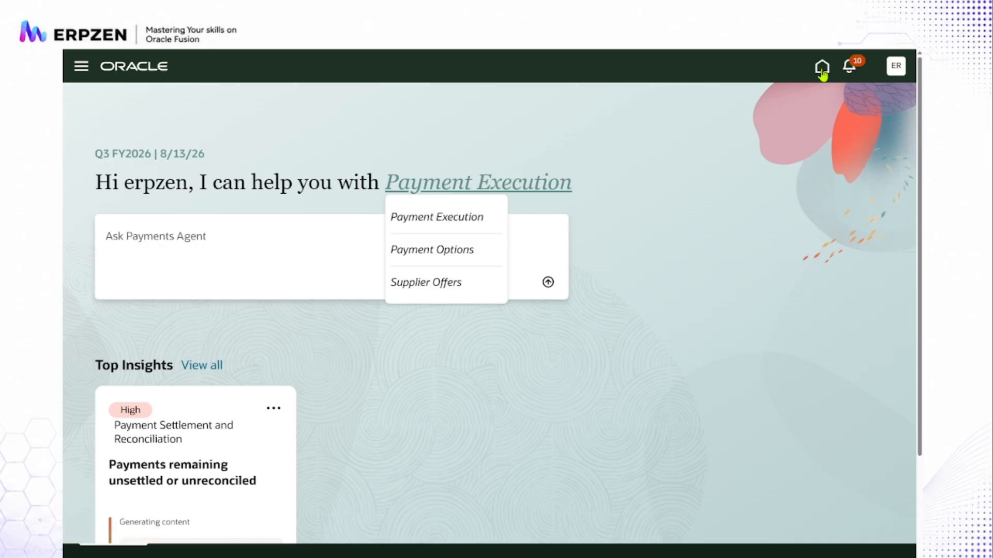
- Leave the agent for the home page and check the Payment Execution Assistant box in the draw.io diagram before returning to Oracle
{"action": "left_click", "coordinate": [822, 69]}
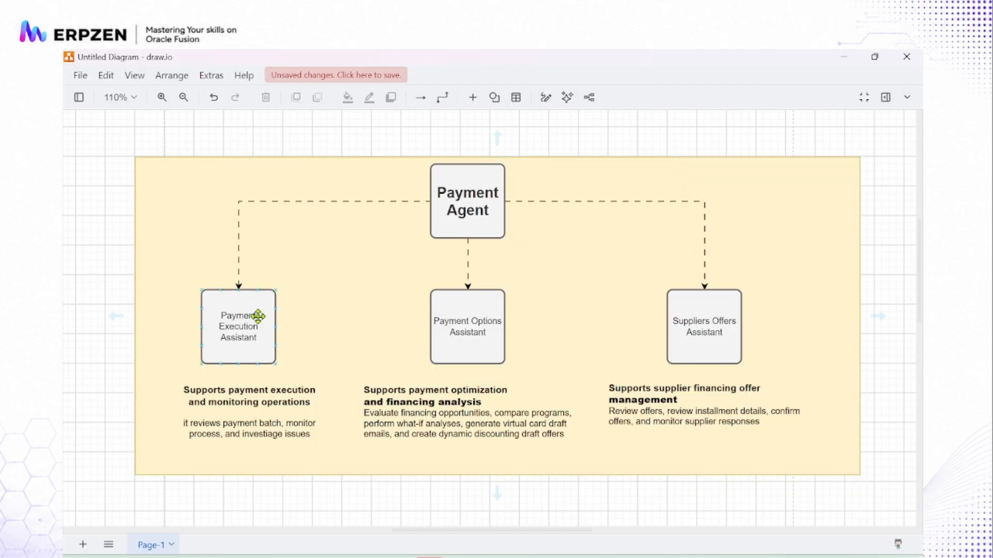
{"action": "left_click", "coordinate": [253, 313]}
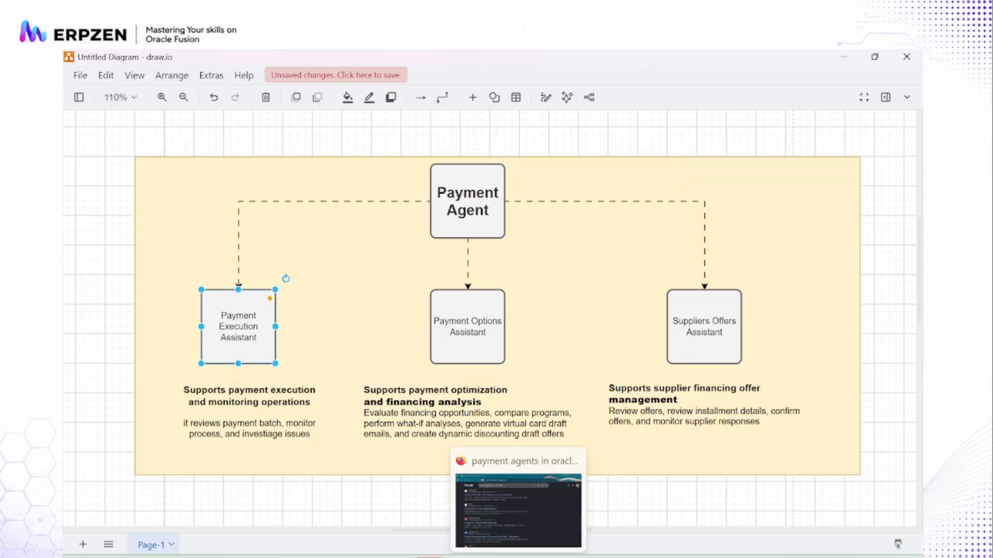
{"action": "left_click", "coordinate": [489, 557]}
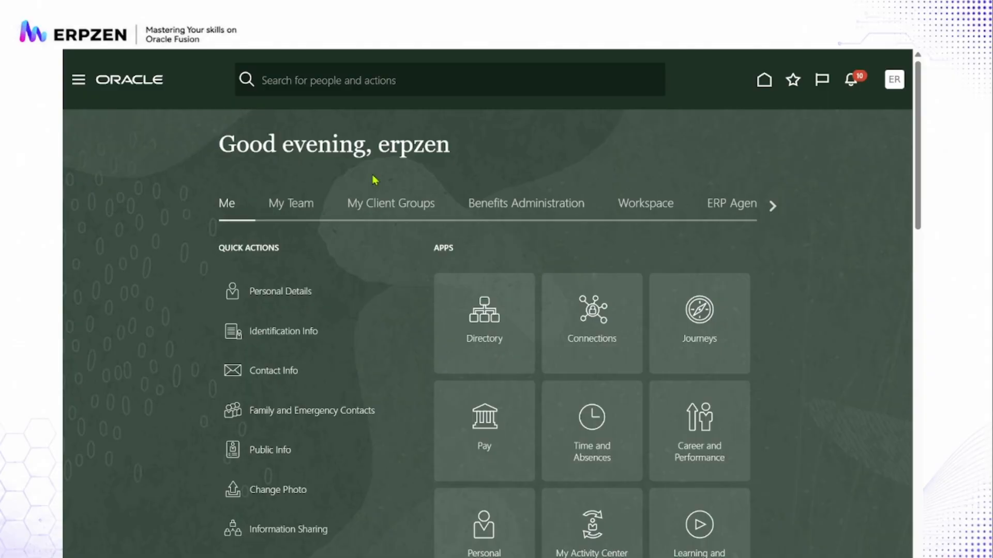
- Reopen the Payments Agent from the ERP Agents group and list its help topics
{"action": "left_click", "coordinate": [735, 205]}
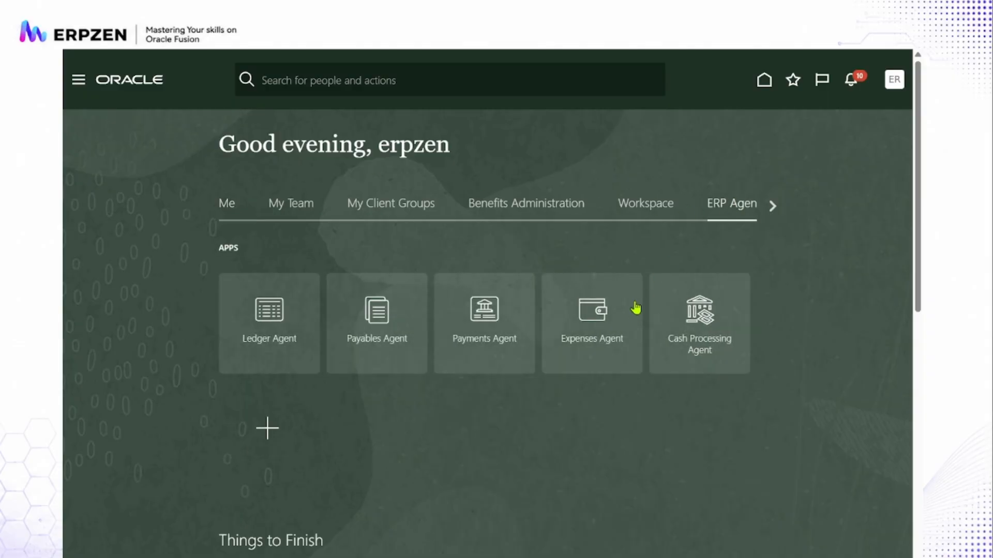
{"action": "left_click", "coordinate": [481, 321]}
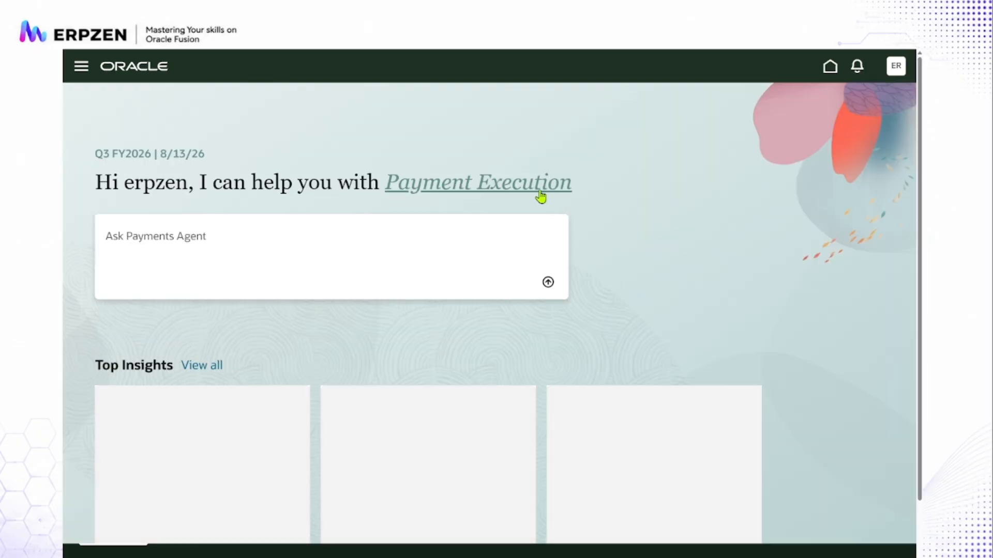
{"action": "left_click", "coordinate": [521, 190]}
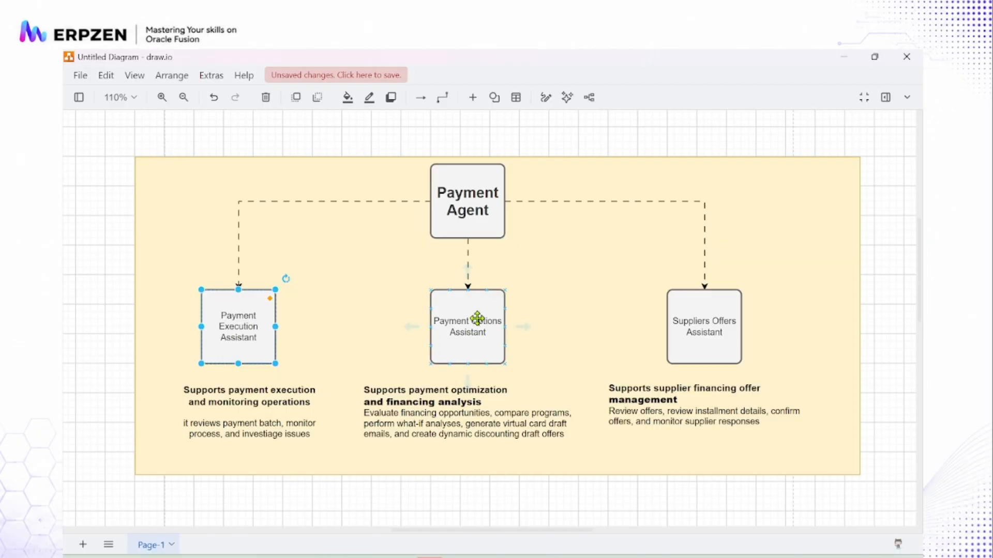
- Compare the Payment Options Assistant and Suppliers Offers Assistant in the draw.io diagram with the Payments Agent's topics in Oracle, and close the topic list
{"action": "left_click", "coordinate": [469, 320]}
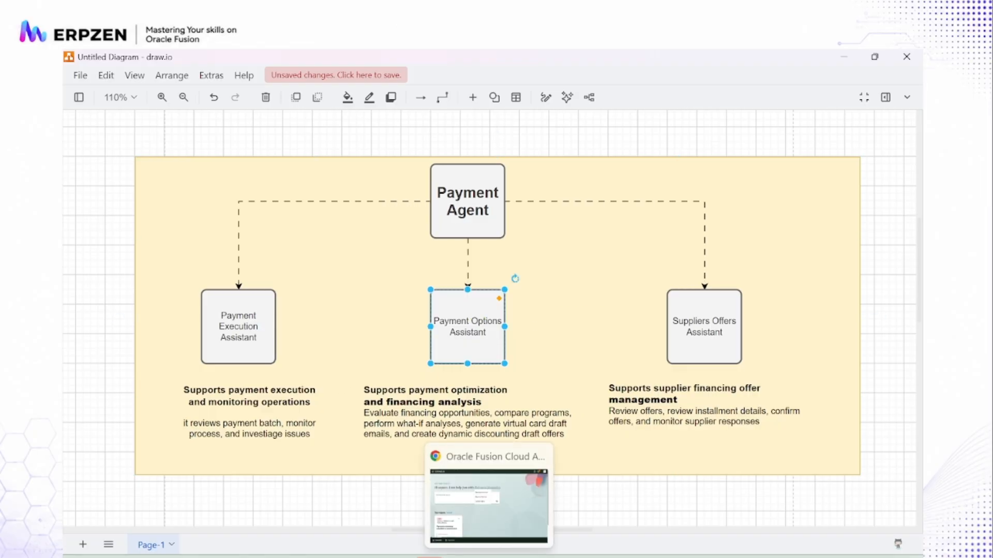
{"action": "left_click", "coordinate": [489, 557]}
{"action": "left_click", "coordinate": [693, 340]}
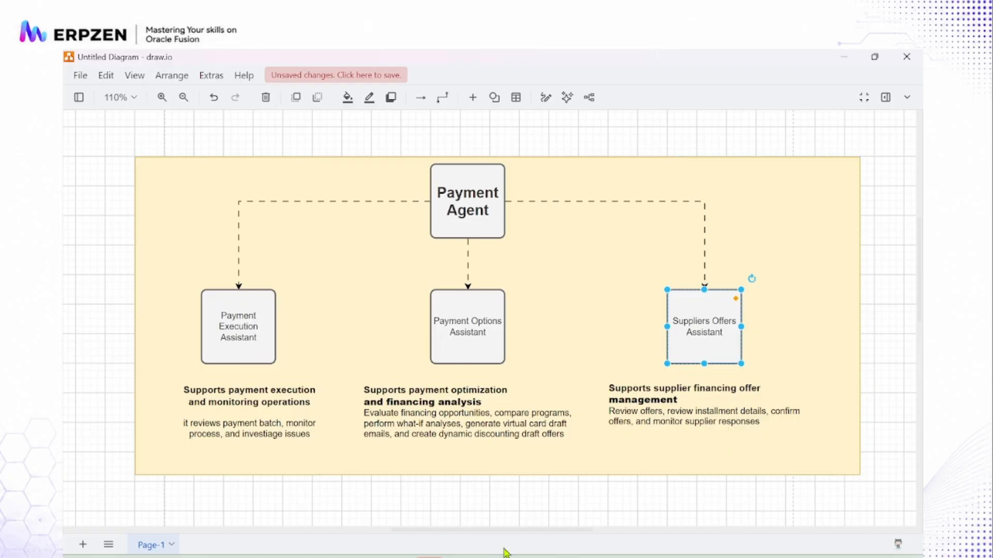
{"action": "mouse_move", "coordinate": [488, 557]}
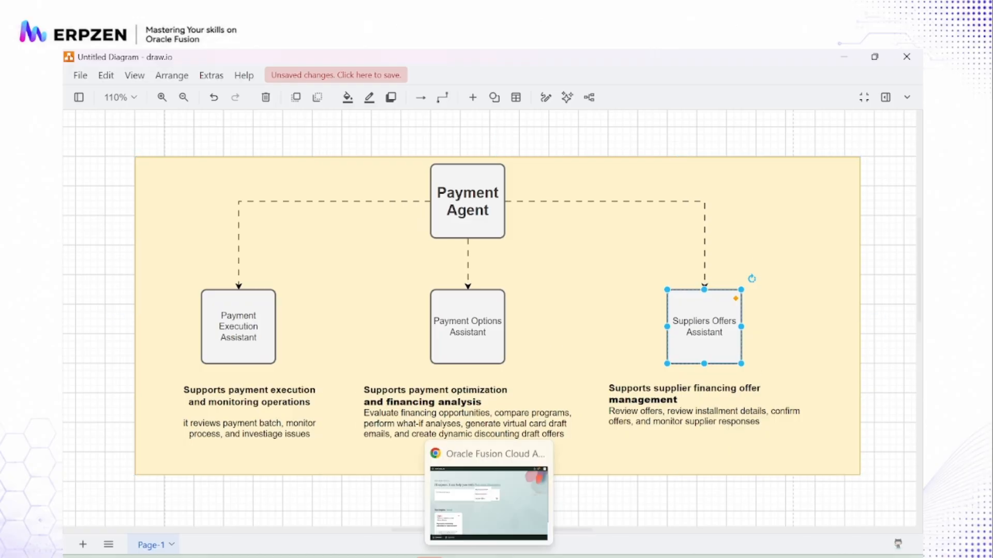
{"action": "left_click", "coordinate": [486, 491]}
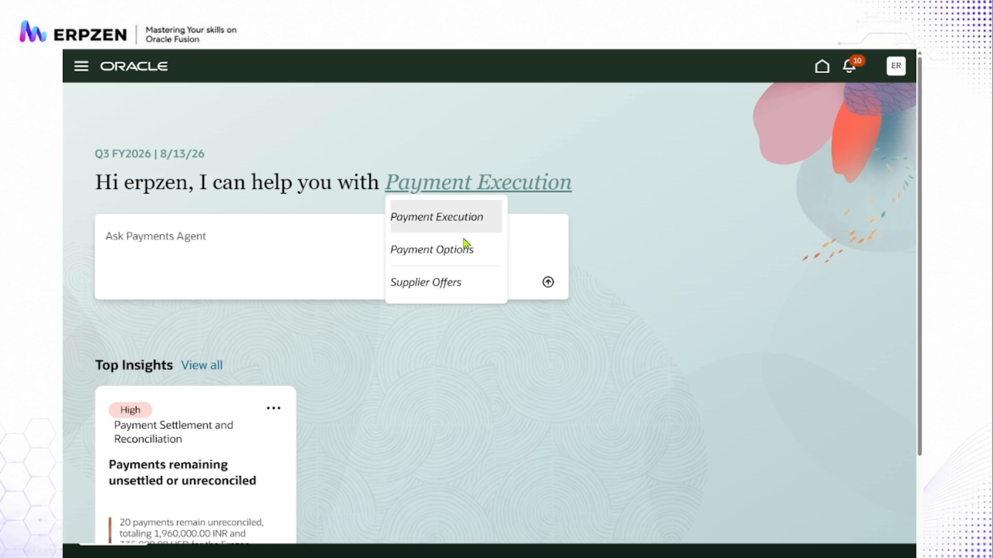
{"action": "left_click", "coordinate": [468, 358]}
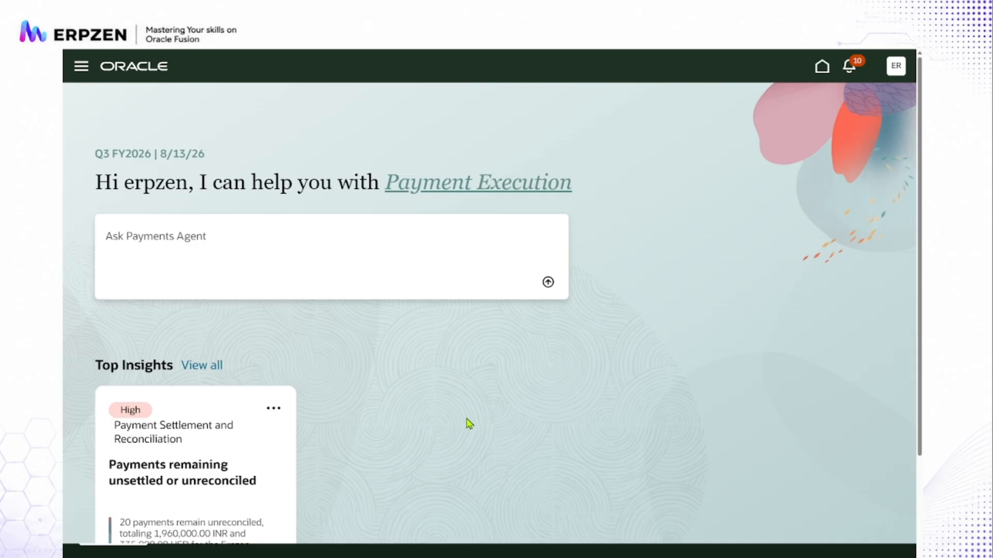
{"action": "left_click", "coordinate": [822, 67]}
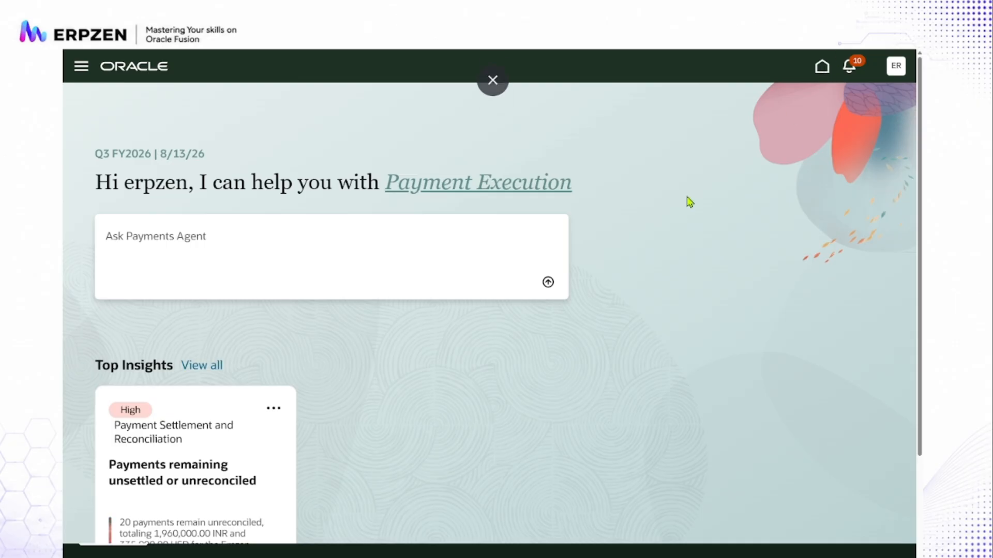